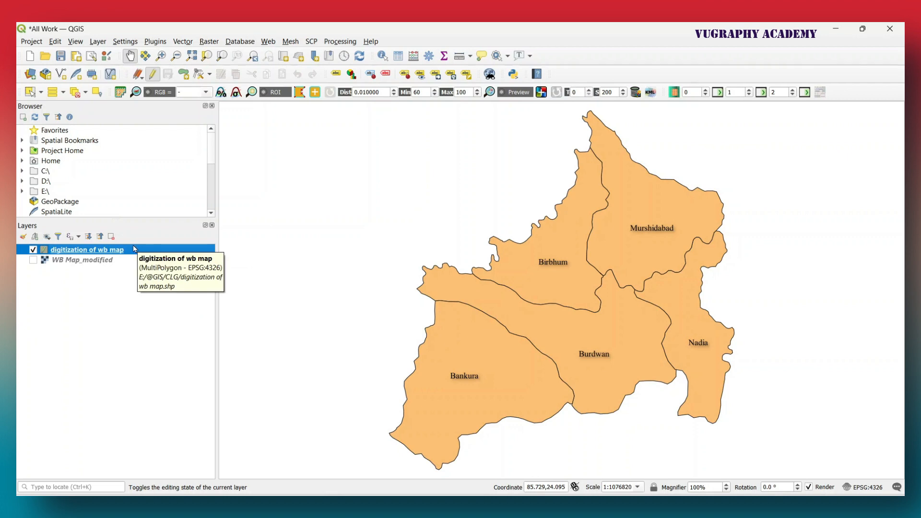
- Open the attribute table of the "digitization of wb map" layer and put the layer in editing mode
right_click(95, 253)
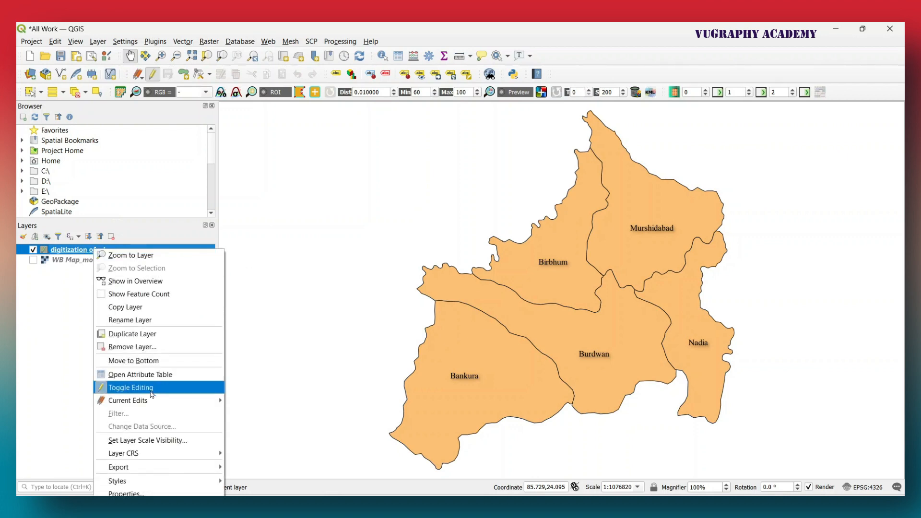
click(145, 374)
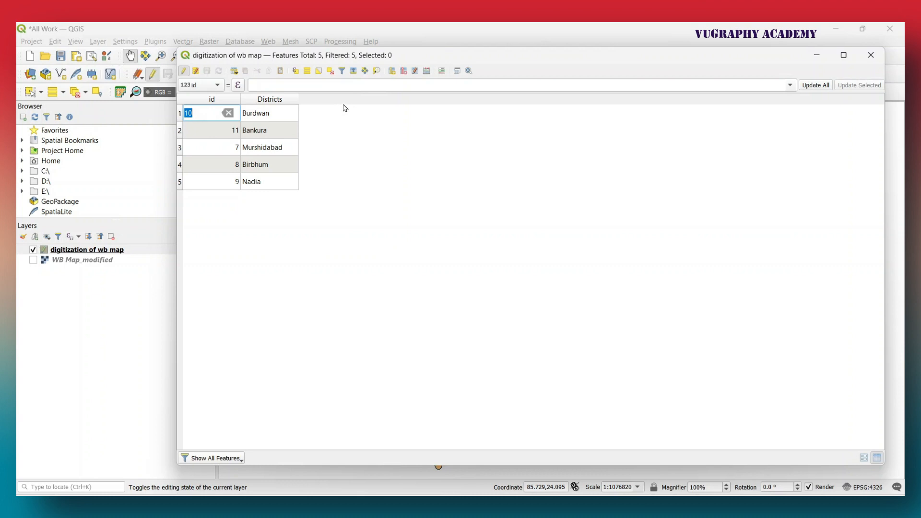
click(185, 72)
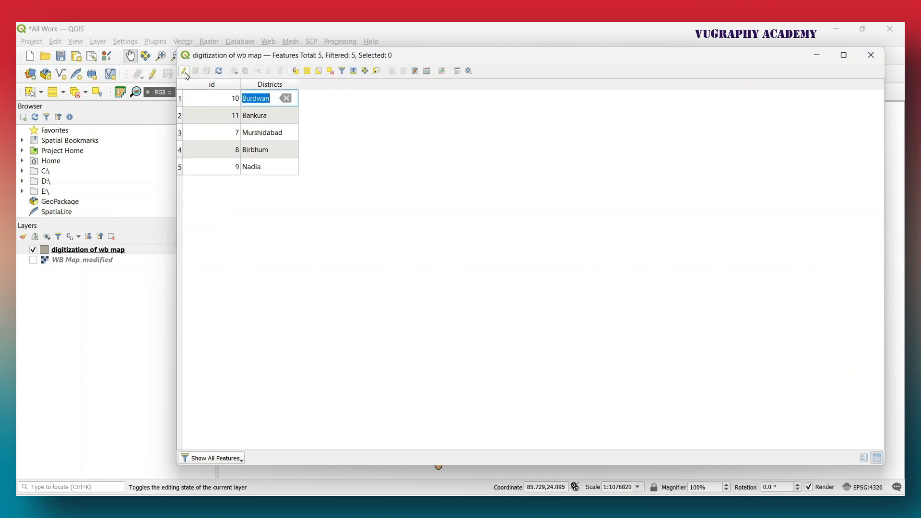
click(412, 170)
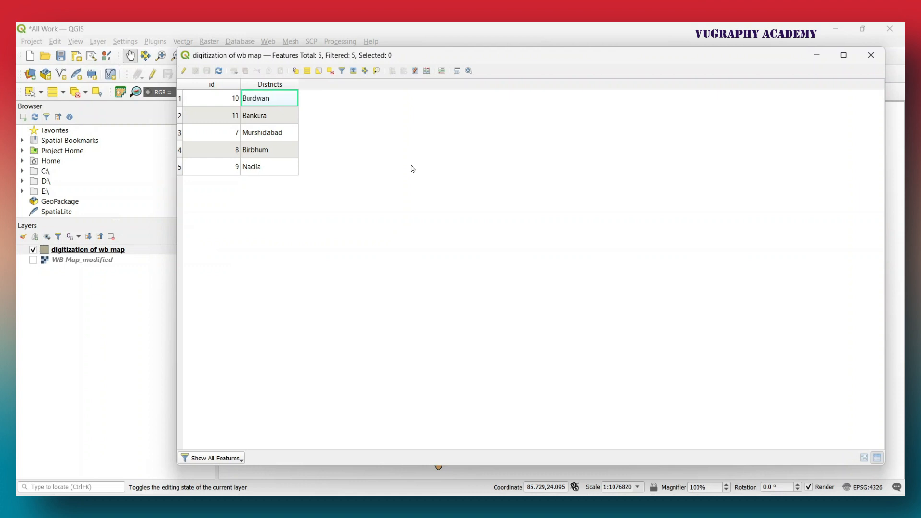
click(185, 72)
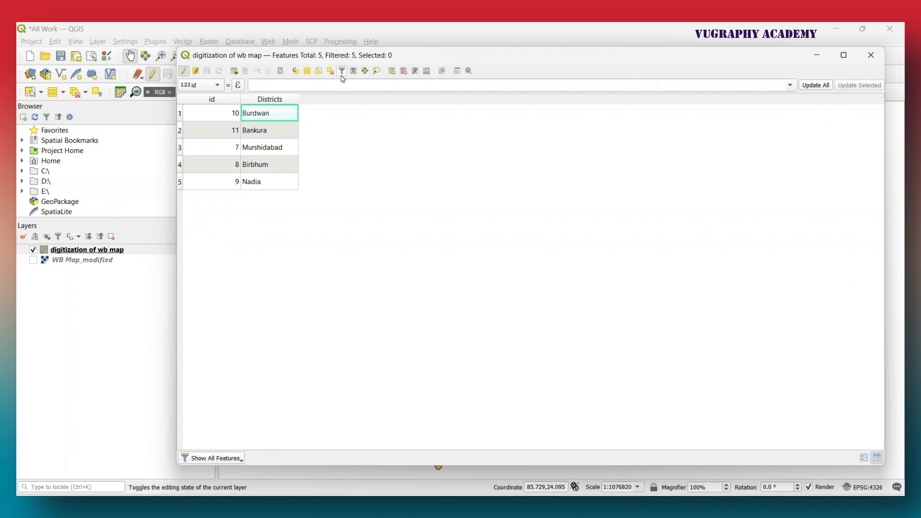
- Add a whole number (integer) field named "Main W" with length 10 to the attribute table
click(392, 72)
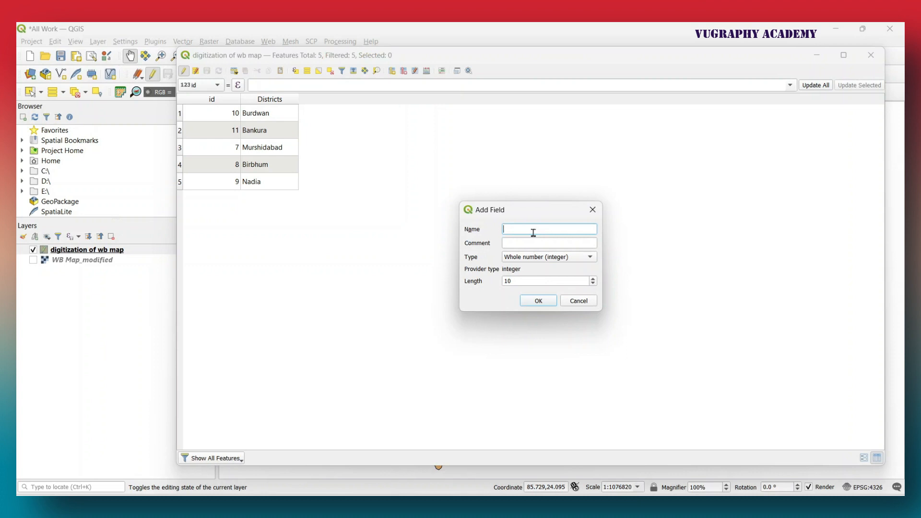
text(Main W)
click(539, 302)
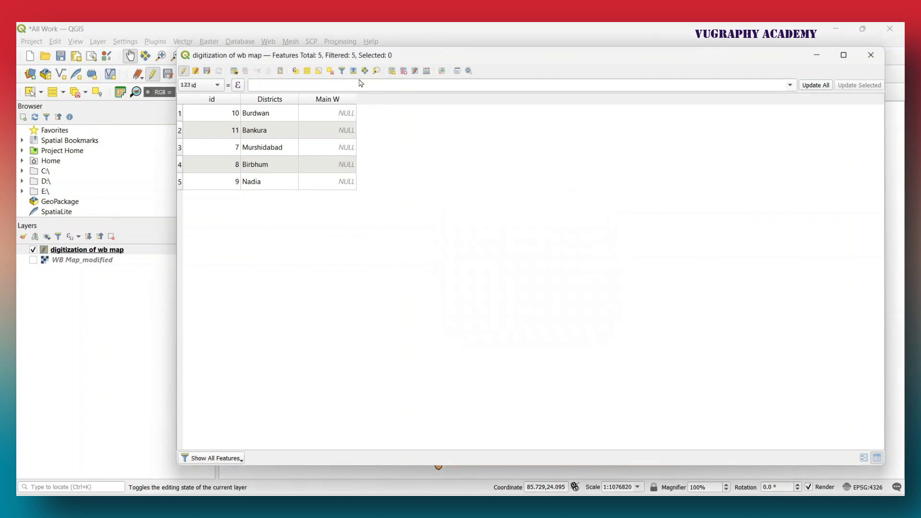
- Add a whole number (integer) field named "Merginal W" with length 10 to the attribute table
click(394, 73)
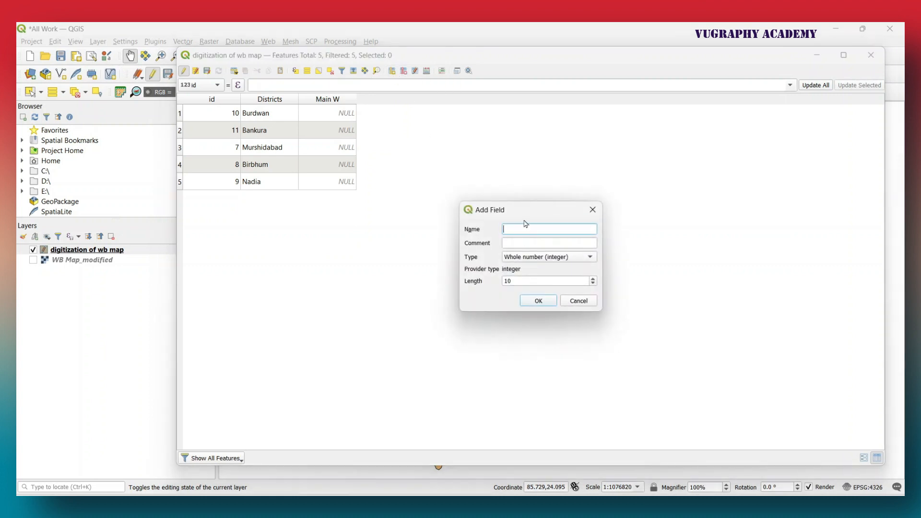
text(Merginal W)
click(567, 260)
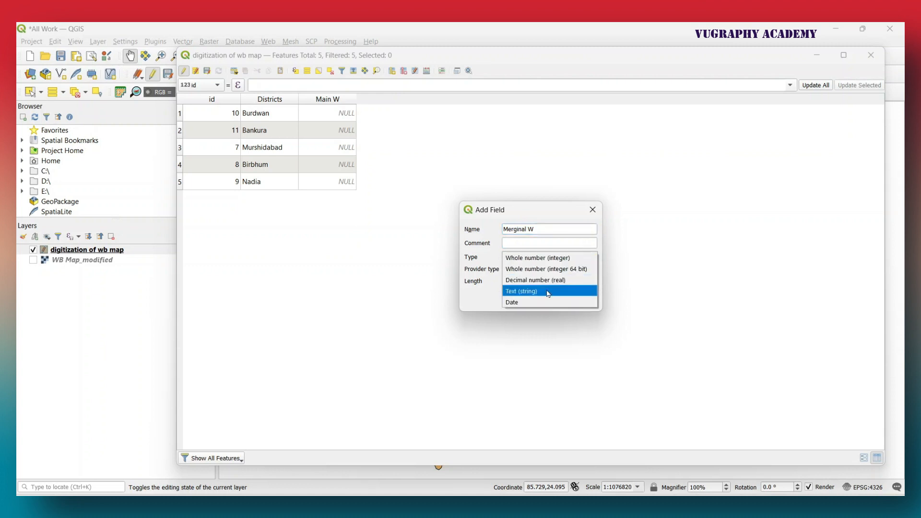
click(543, 261)
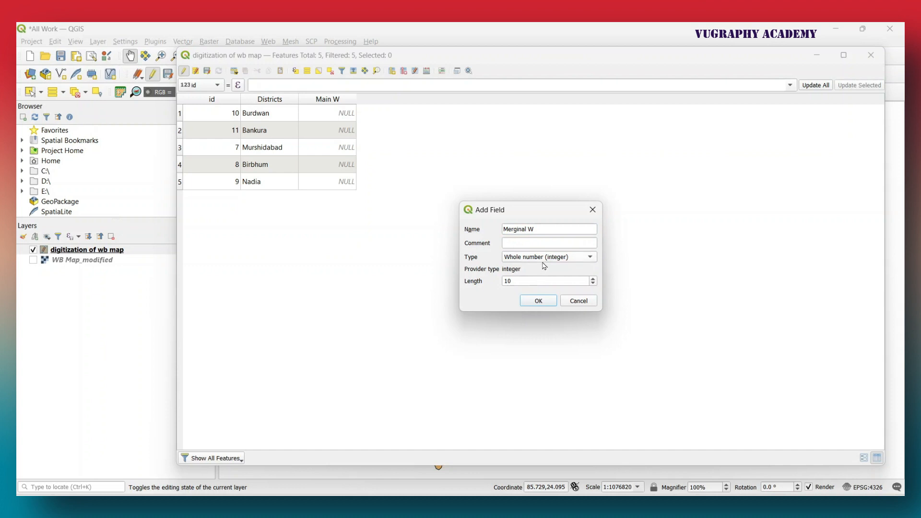
click(545, 260)
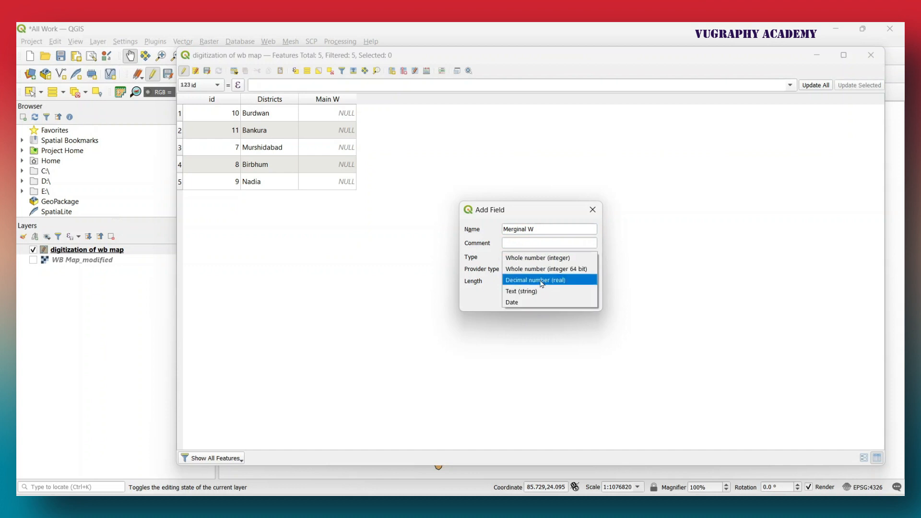
click(542, 263)
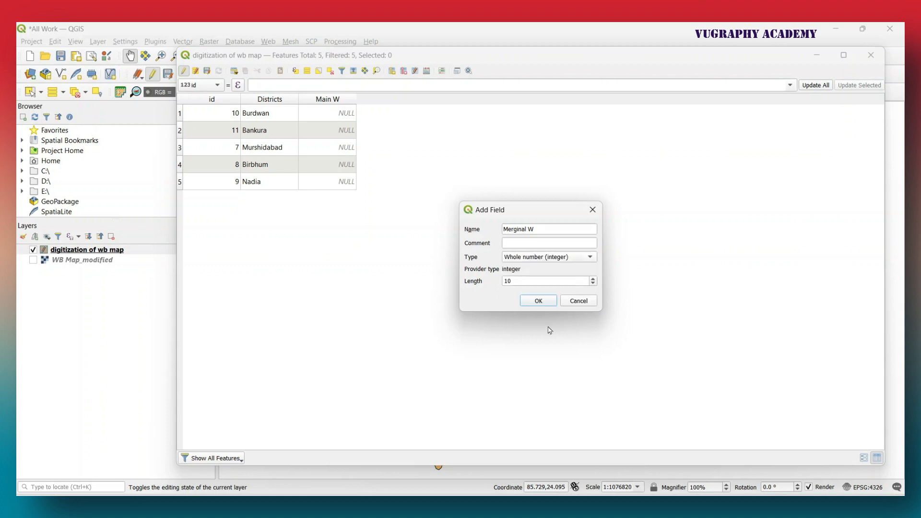
click(541, 303)
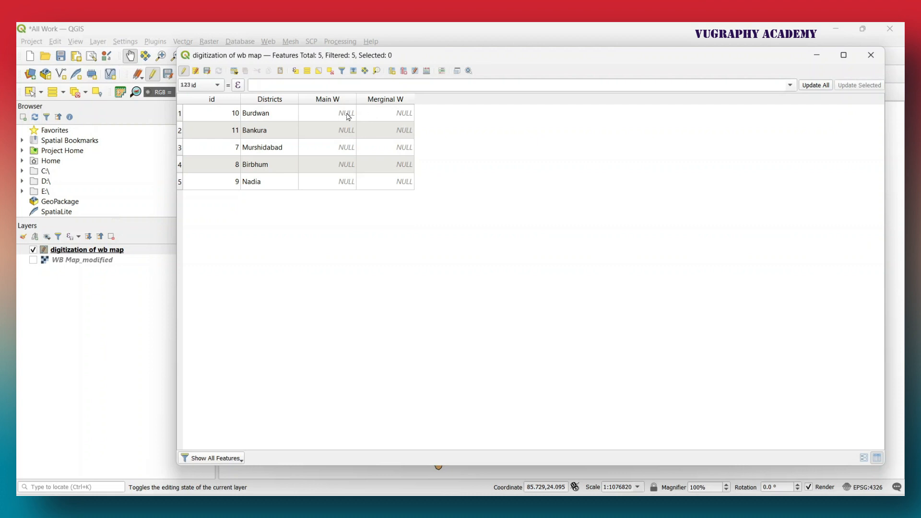
- Fill in the Burdwan row with Main W 5600 and Merginal W 4300
double_click(339, 114)
text(5600)
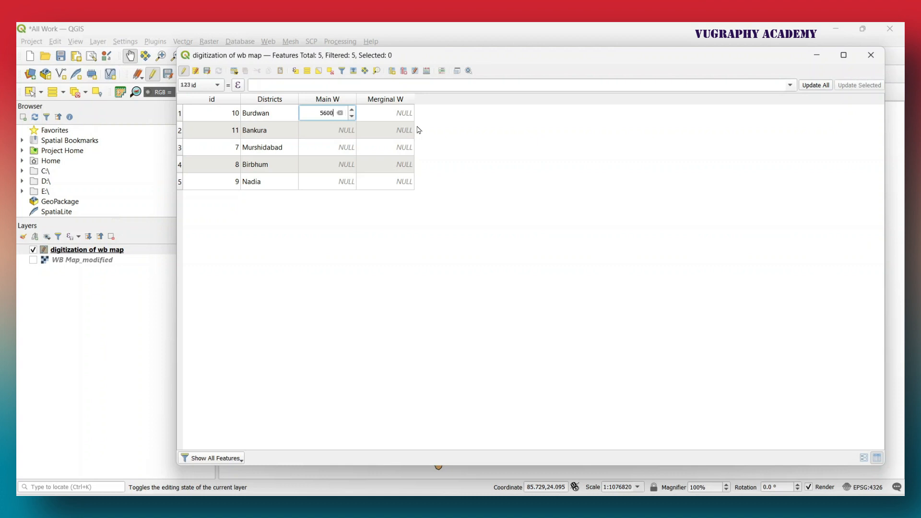
key(Tab)
text(4300)
key(Tab)
key(Tab)
key(Tab)
- Fill in the Bankura row with Main W 7500 and Merginal W 6900
text(7500)
key(Tab)
text(6900)
key(Tab)
key(Tab)
key(Tab)
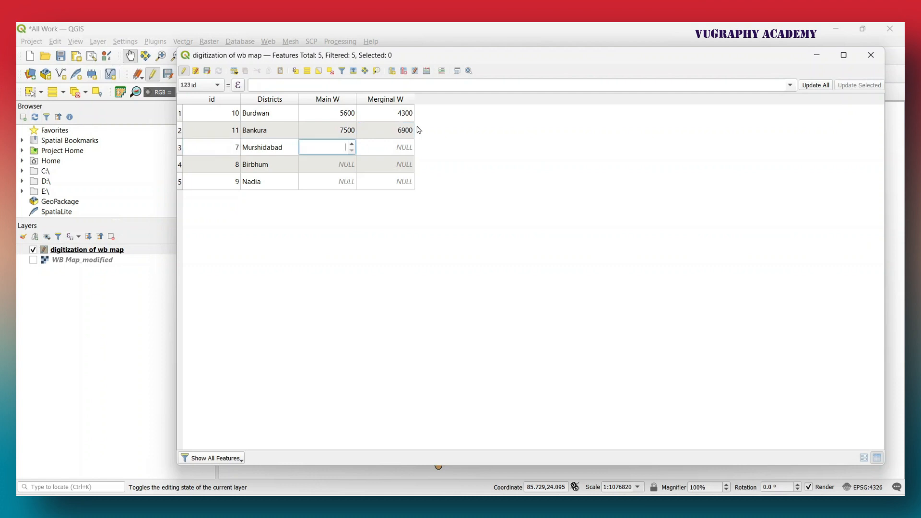
- Fill in the Murshidabad row with Main W 3699 and Merginal W 7522
text(3699)
key(Tab)
text(7522)
key(Tab)
key(Tab)
key(Tab)
- Fill in the Birbhum row with Main W 6233 and Merginal W 7522
text(6233)
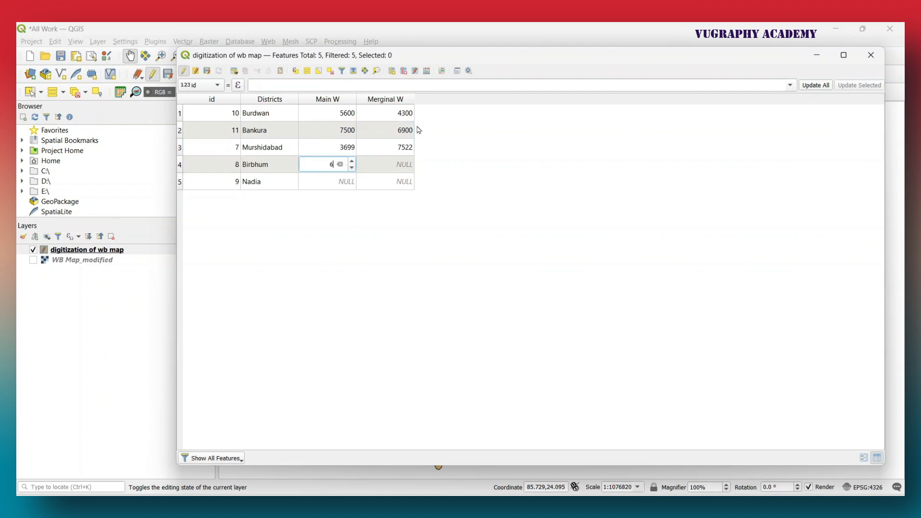
key(Tab)
text(7522)
key(Tab)
key(Tab)
key(Tab)
- Fill in the Nadia row with Main W 6322 and Merginal W 5699
text(63222)
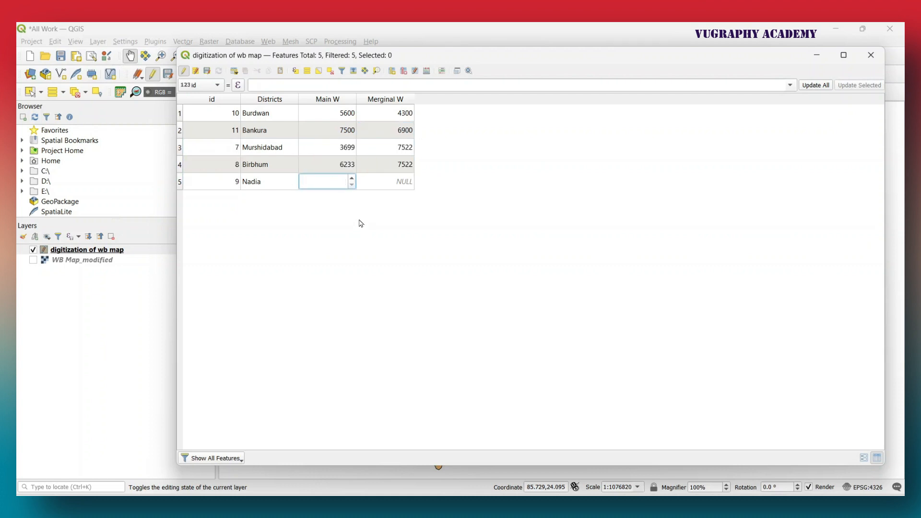
key(BackSpace)
key(Tab)
text(5699)
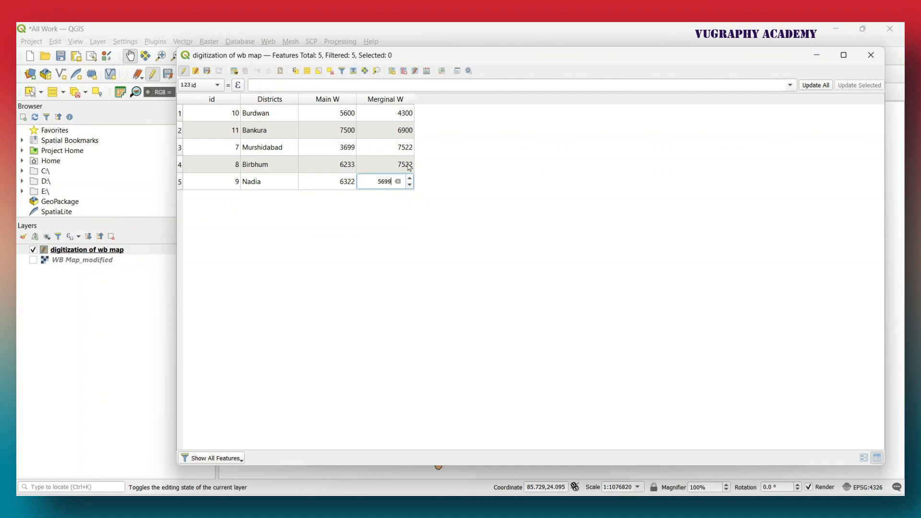
- Change the Merginal W value of the Birbhum row to 7599
click(386, 164)
text(7599)
key(Return)
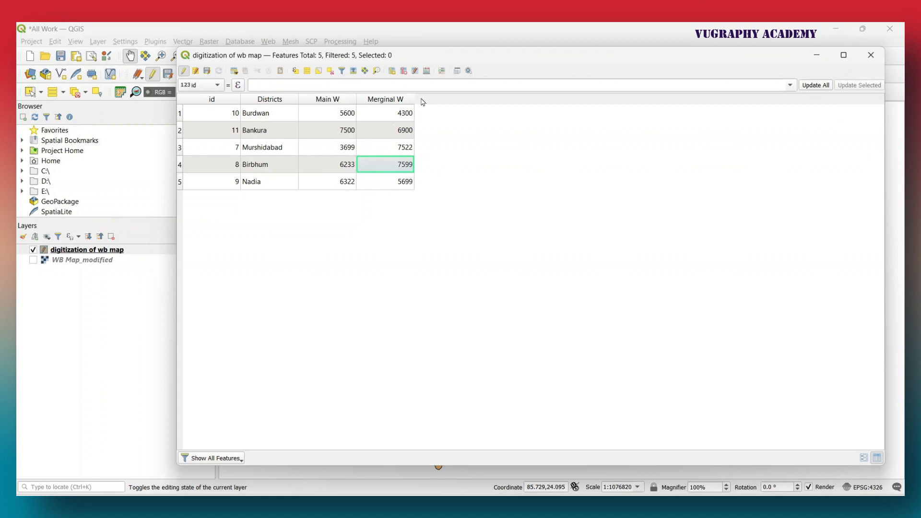
- Save the layer edits and end editing, and close the attribute table sorted by ascending id
click(208, 77)
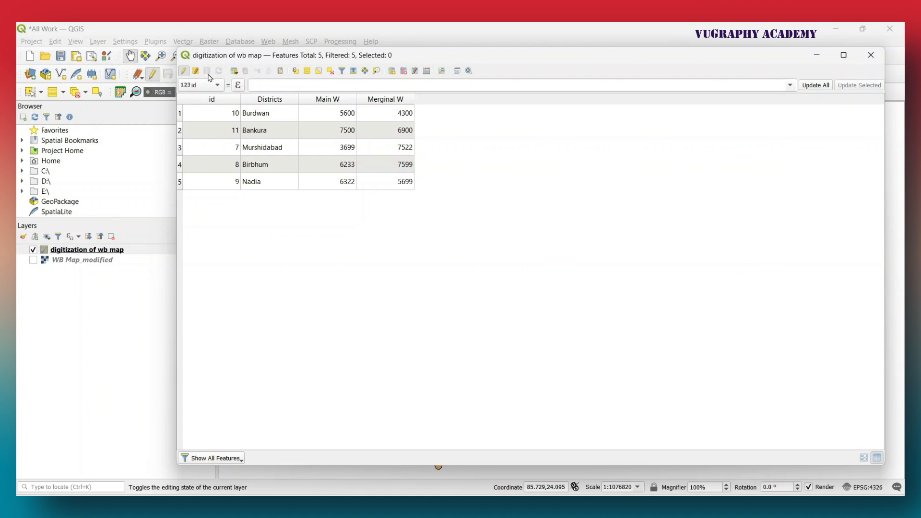
click(184, 73)
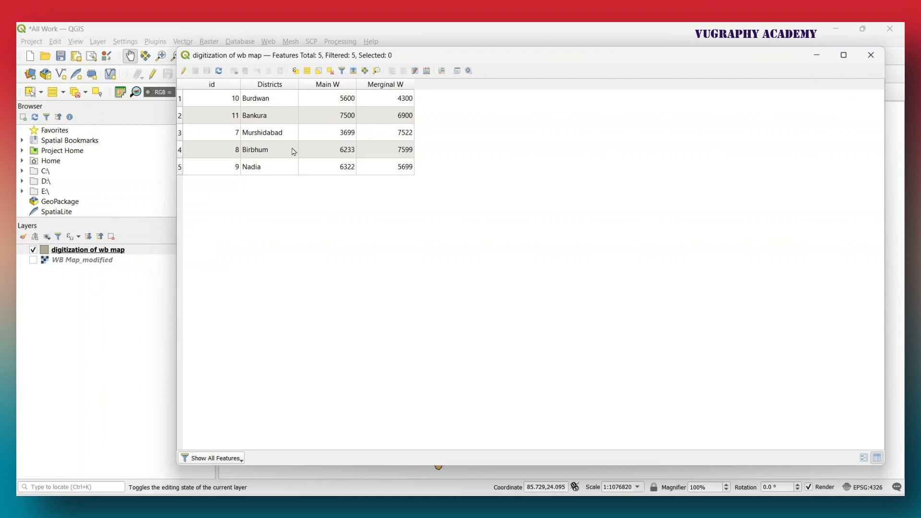
click(209, 84)
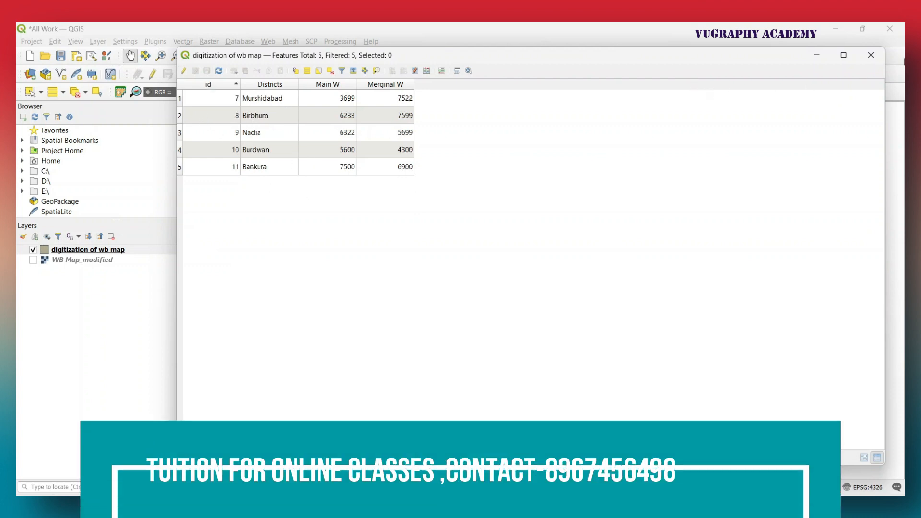
click(871, 56)
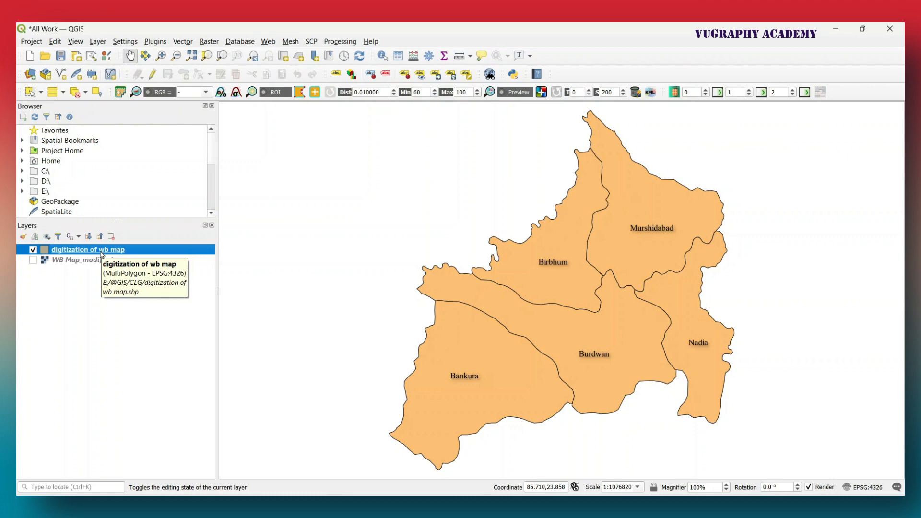
- Set the diagram type of the "digitization of wb map" layer to Histogram in its layer properties
right_click(124, 253)
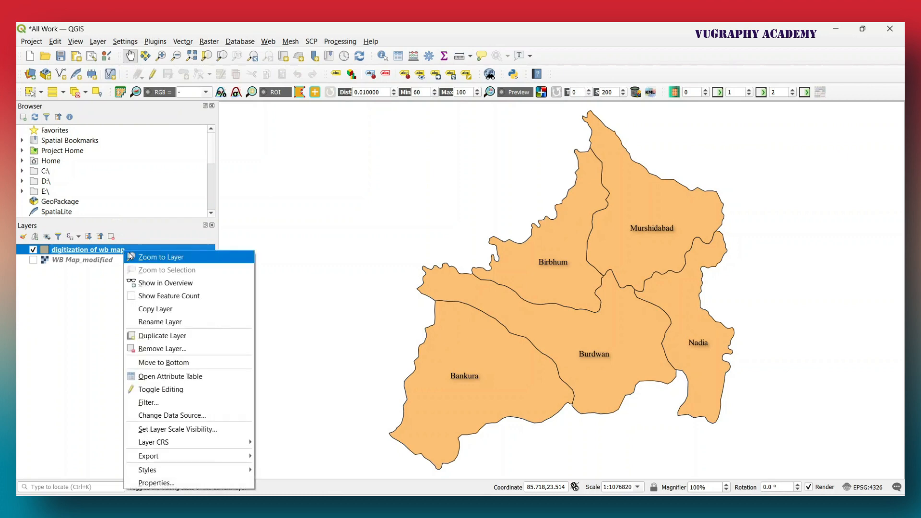
click(156, 483)
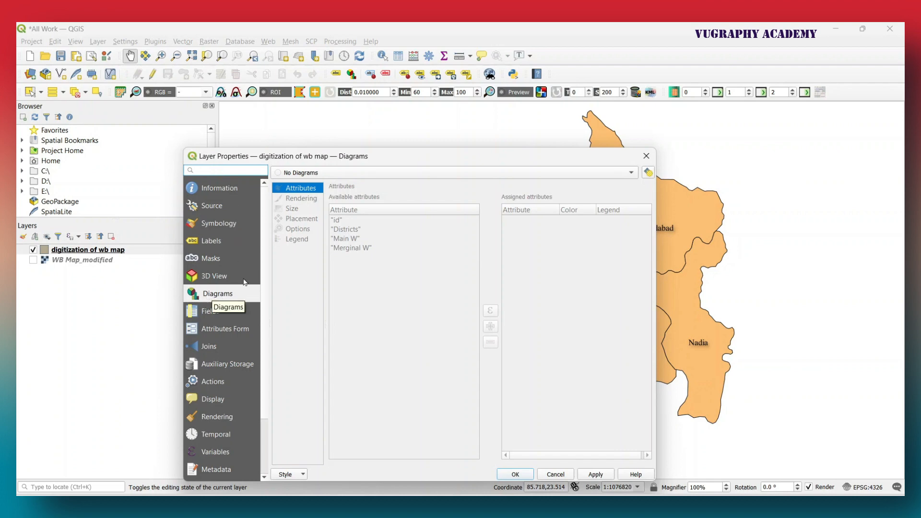
click(340, 174)
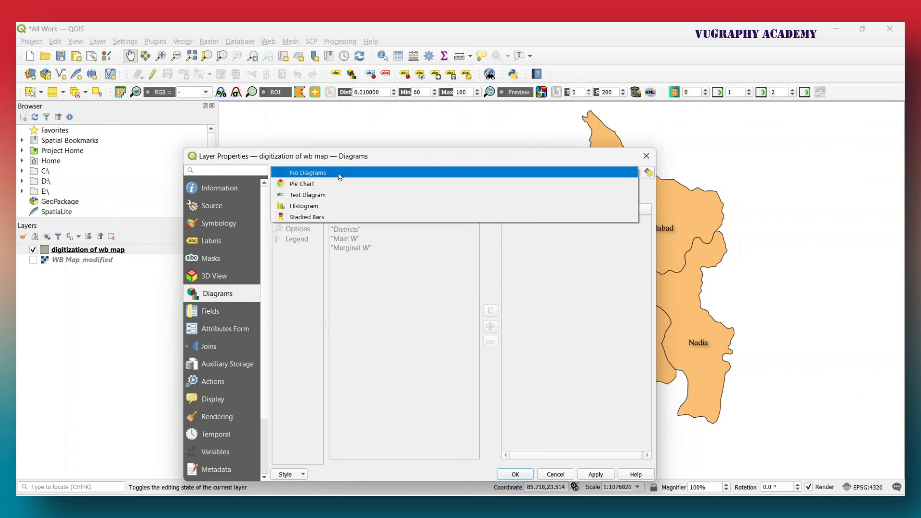
click(334, 210)
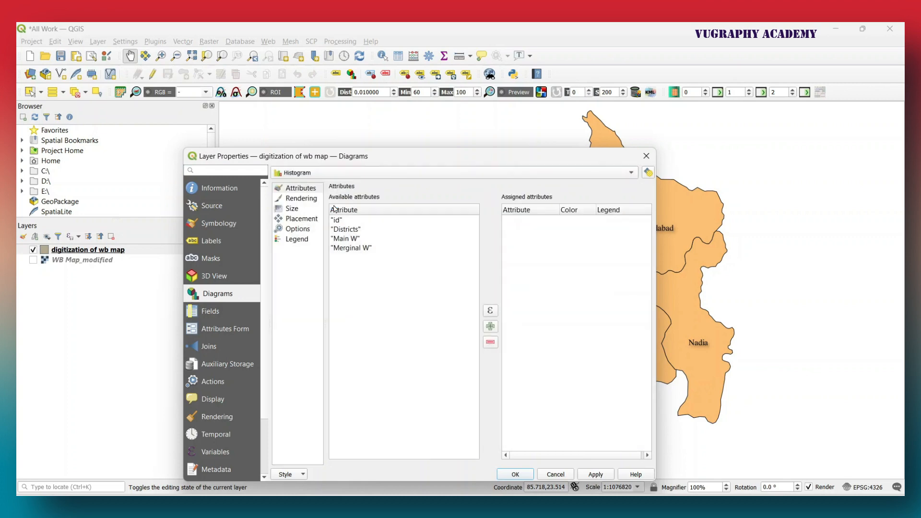
- Assign the "Main W" and "Merginal W" attributes to the histogram
click(368, 240)
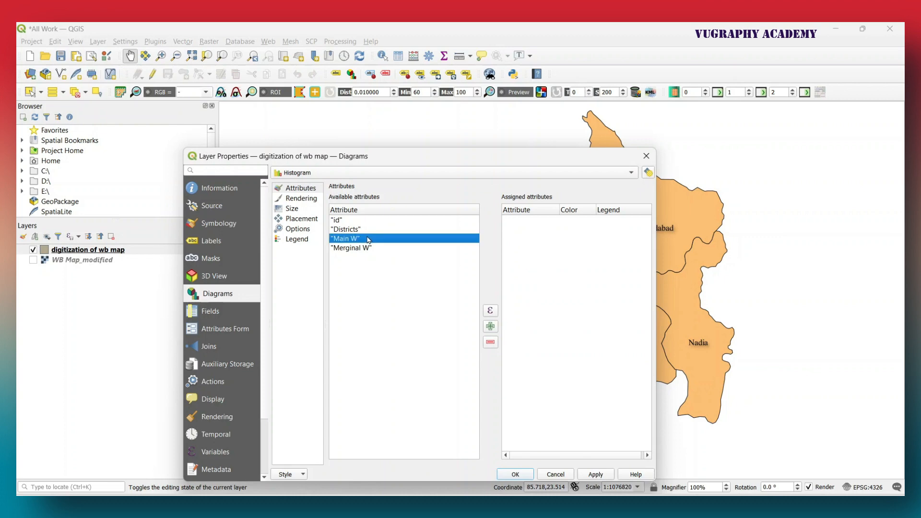
ctrl+click(383, 249)
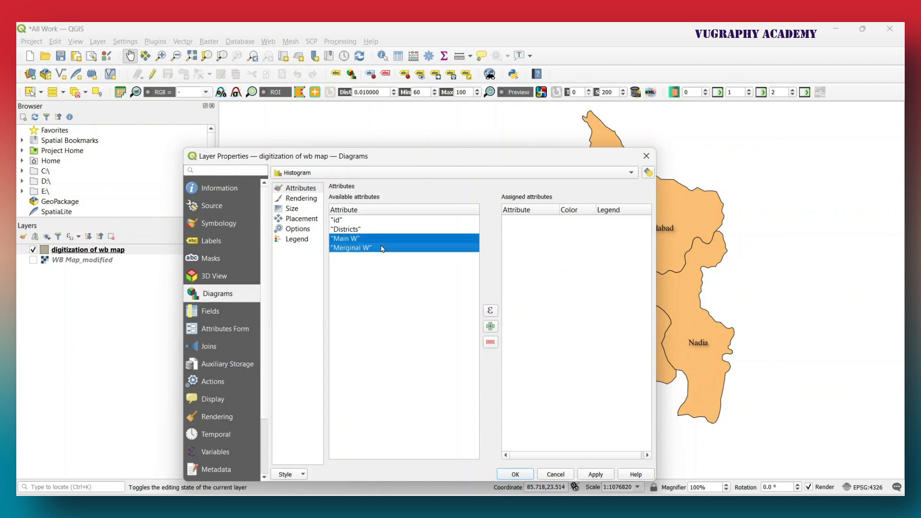
click(490, 327)
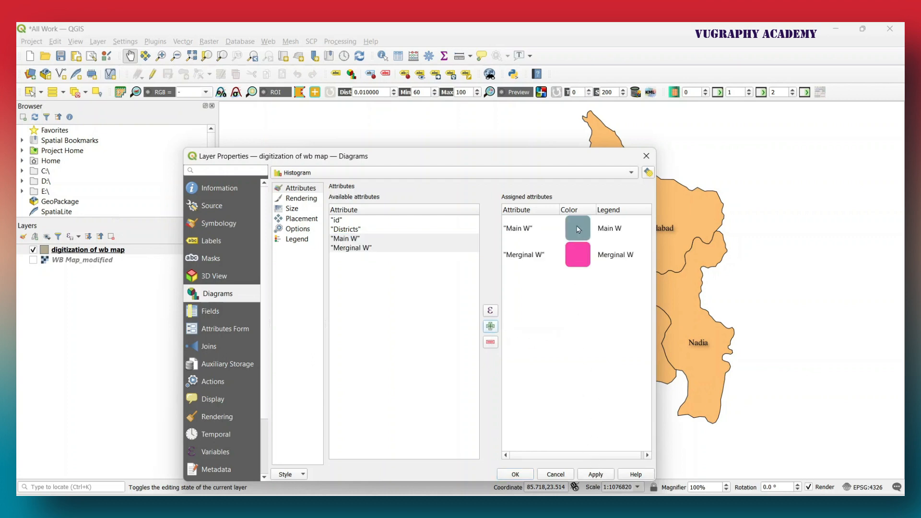
- Set the histogram colour of the "Main W" attribute to the saved red swatch
double_click(578, 230)
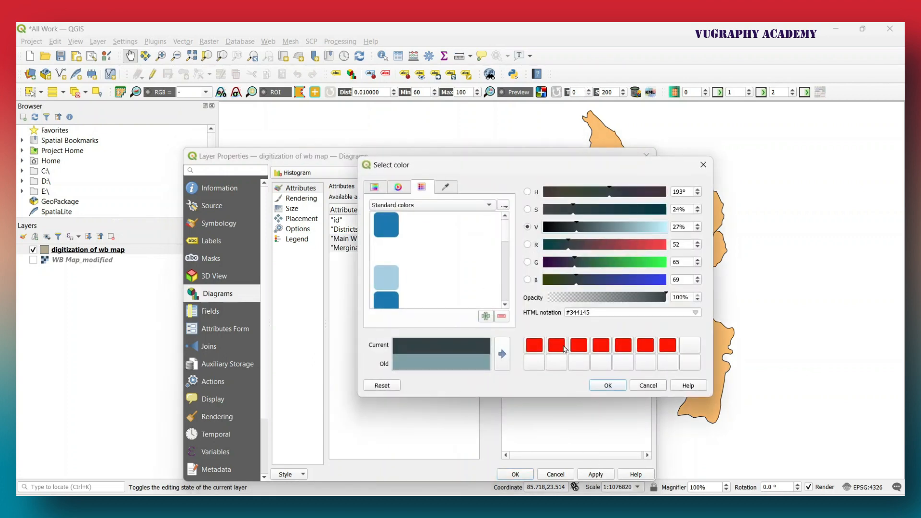
click(565, 349)
click(609, 386)
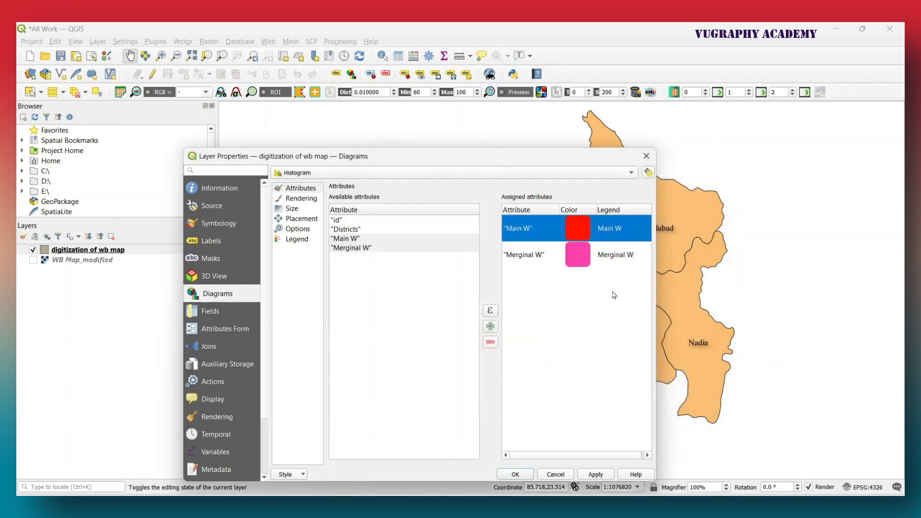
- Set the histogram colour of the "Merginal W" attribute to yellow (#fbf041)
double_click(609, 256)
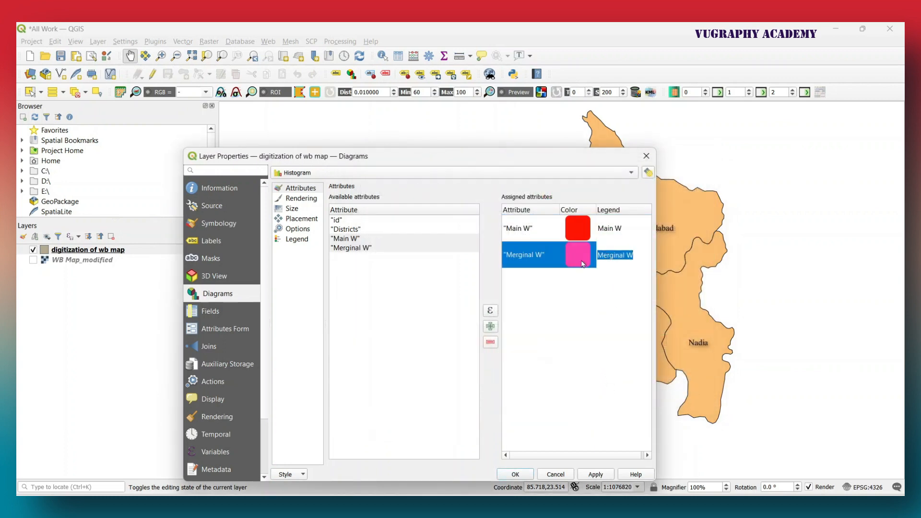
double_click(583, 264)
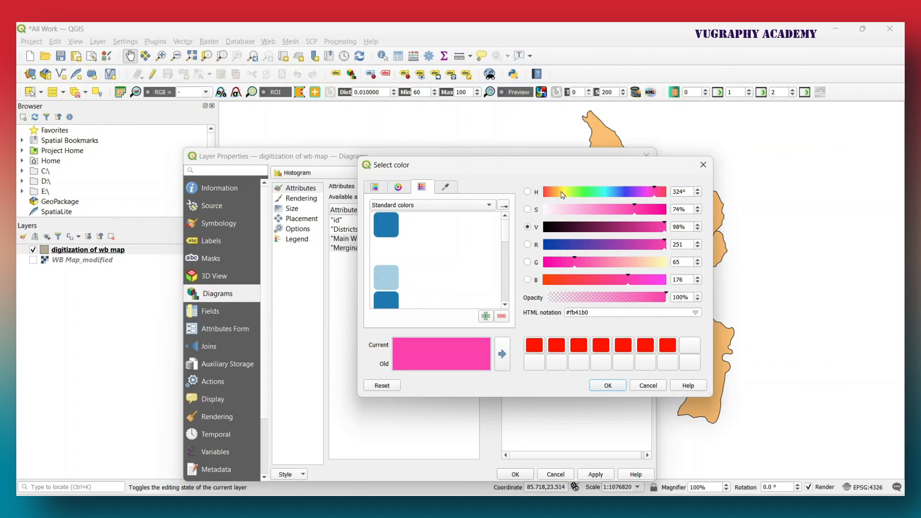
click(563, 192)
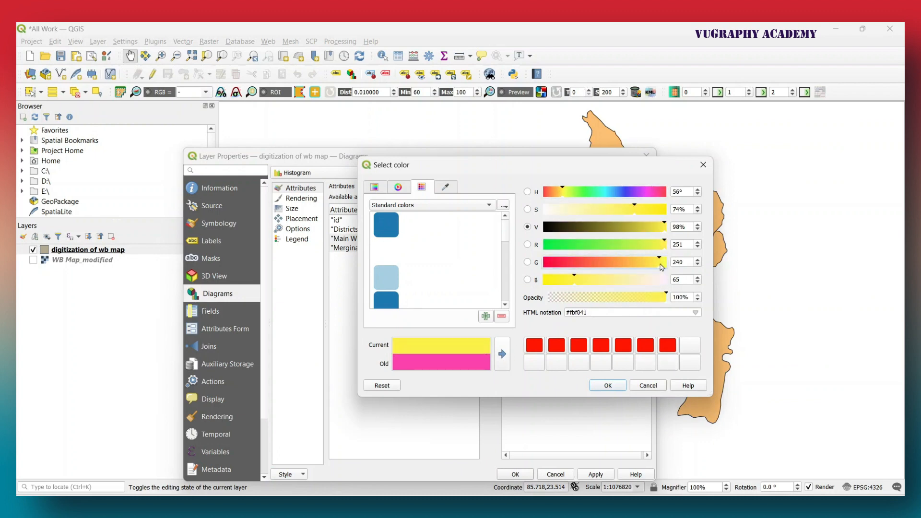
click(608, 385)
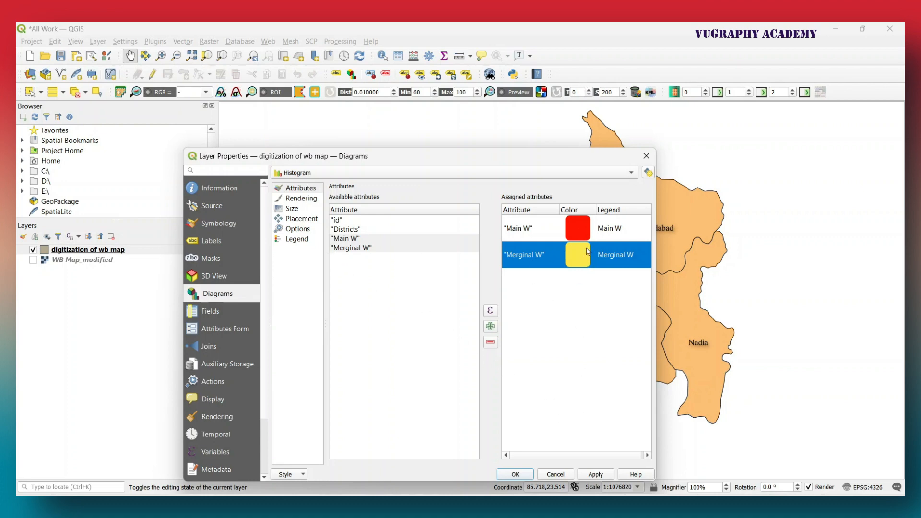
- Scale the histogram bar length by the "Main W" attribute using its maximum value from the layer, and accept the diagram settings
click(293, 209)
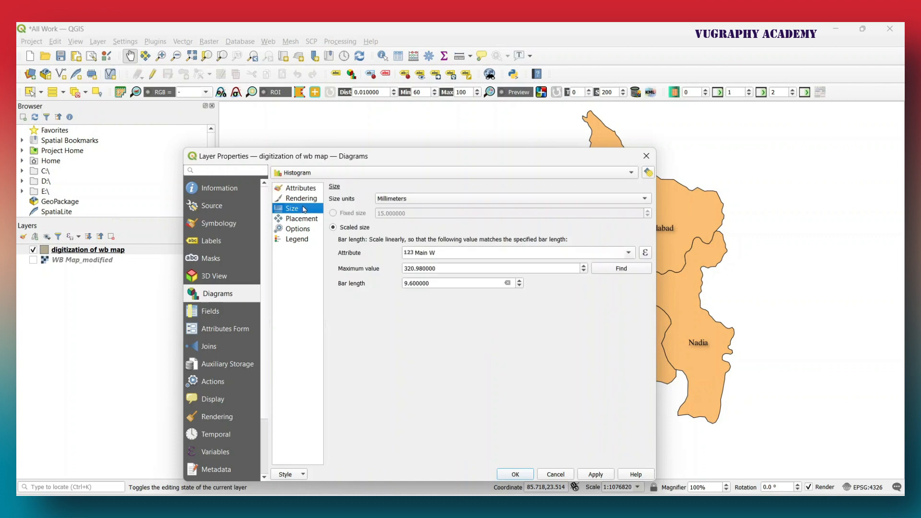
click(545, 252)
click(628, 253)
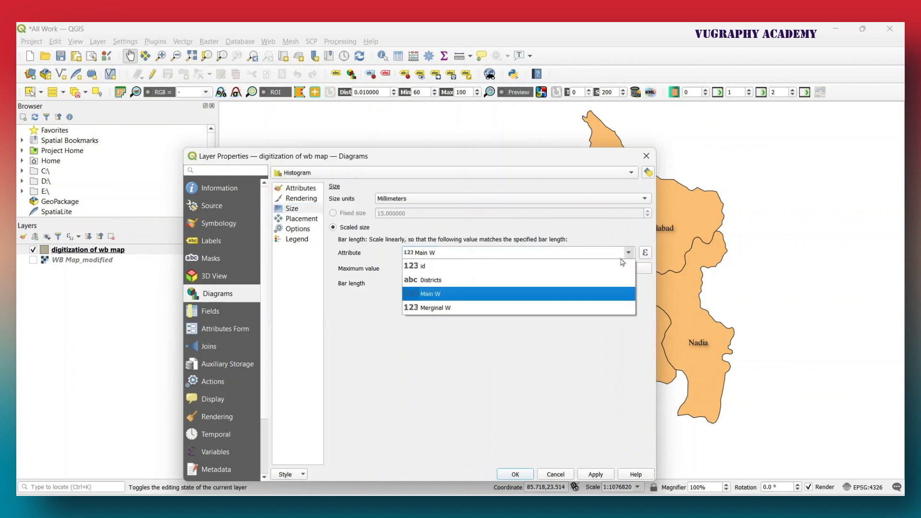
click(527, 294)
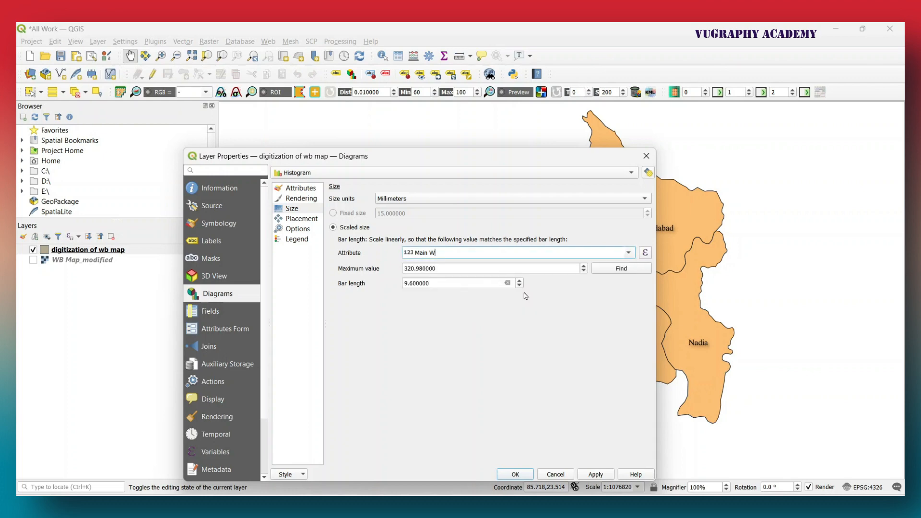
click(621, 269)
click(597, 476)
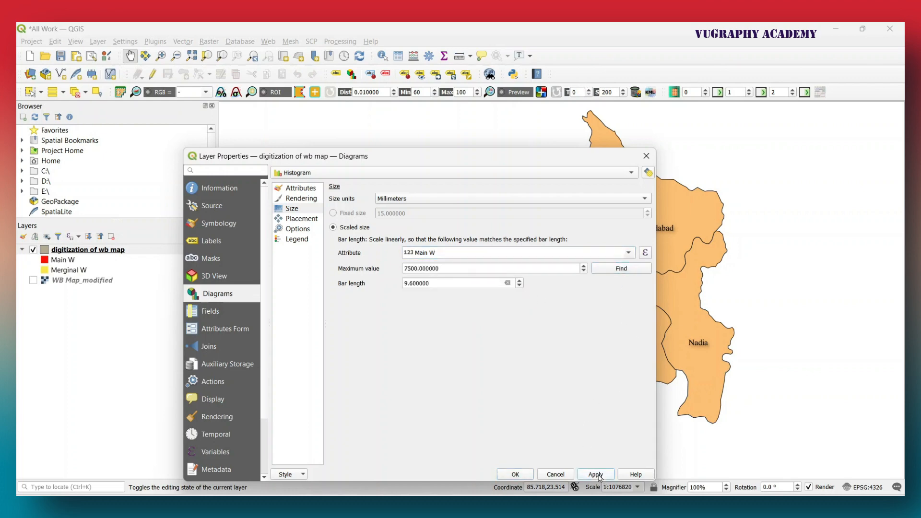
click(515, 475)
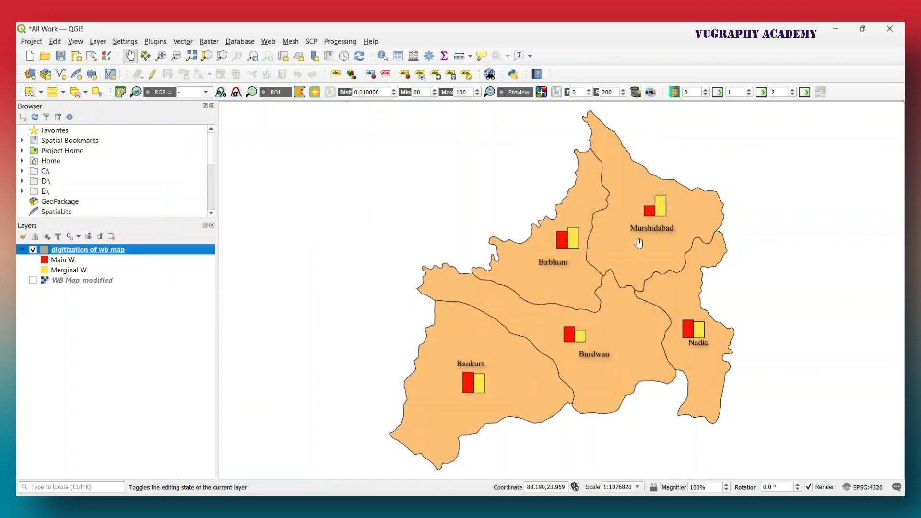
- Try the Inside Polygon diagram placement on the "digitization of wb map" layer and apply Over Centroid placement instead
right_click(105, 250)
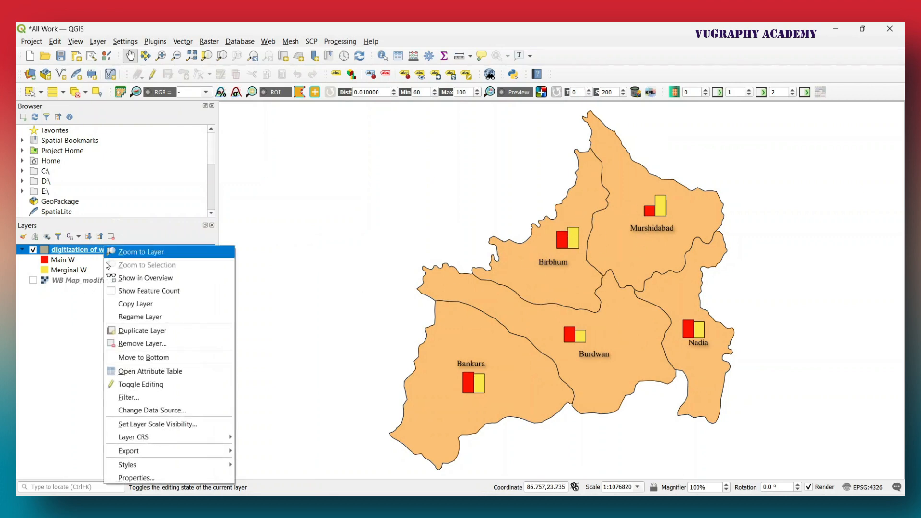
click(138, 478)
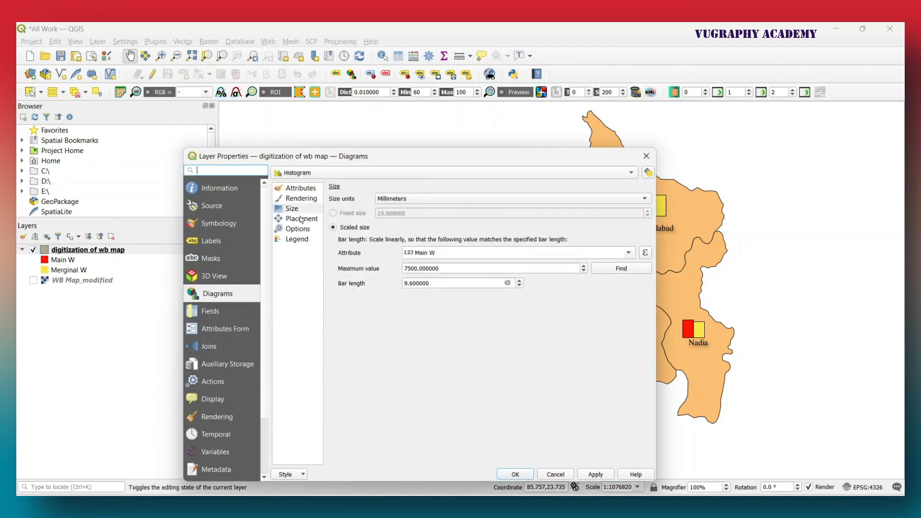
click(301, 220)
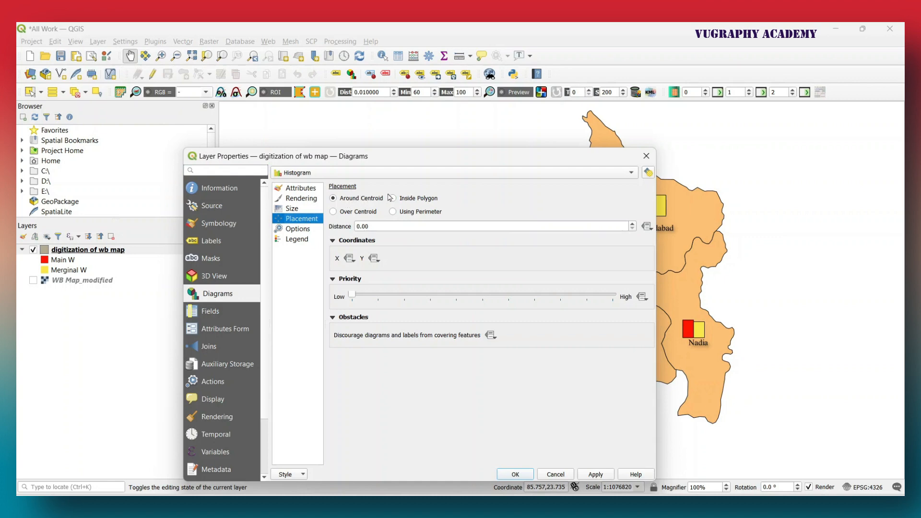
drag(401, 160, 261, 86)
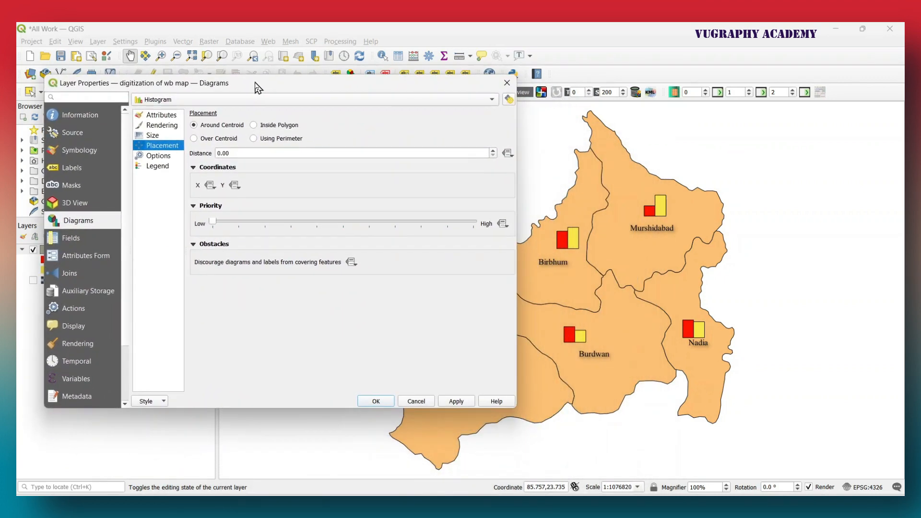
click(257, 127)
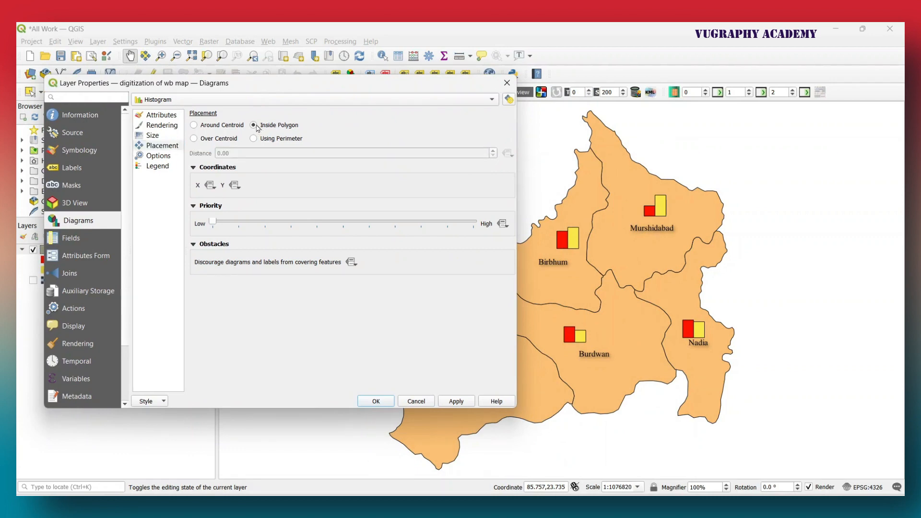
click(456, 402)
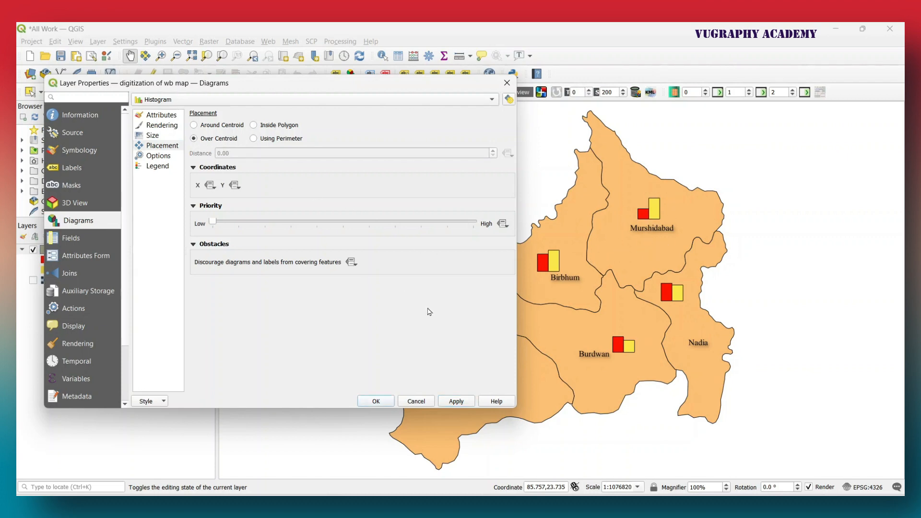
click(457, 402)
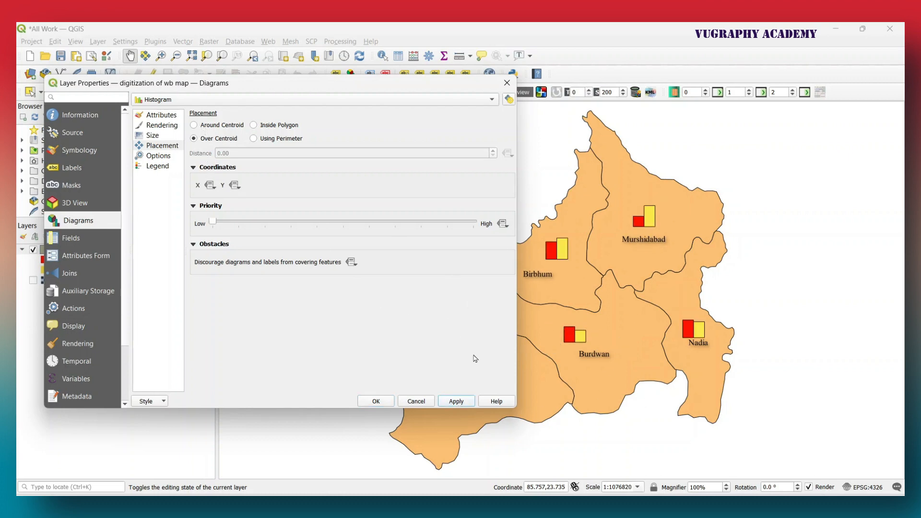
click(457, 402)
- Set the histogram bar length to 11.2 mm and apply it to the map
click(159, 139)
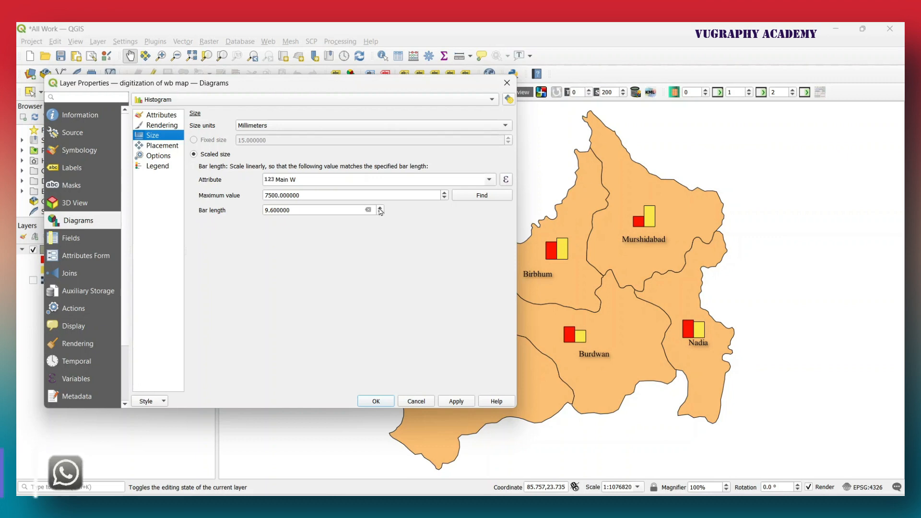
click(380, 208)
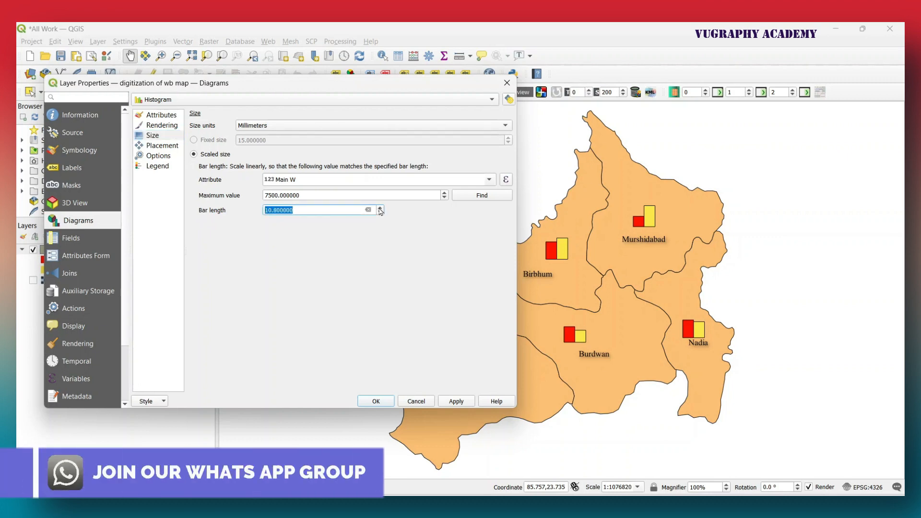
click(380, 209)
click(380, 209)
click(457, 401)
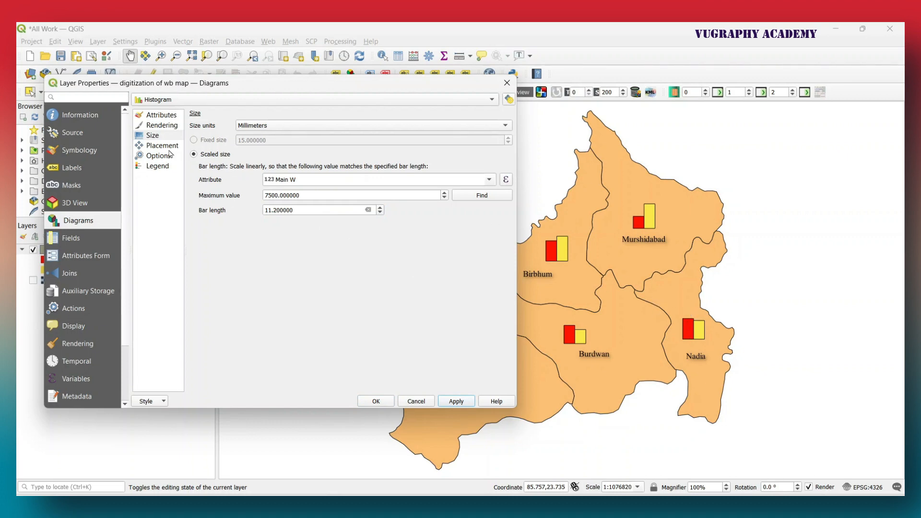
click(164, 125)
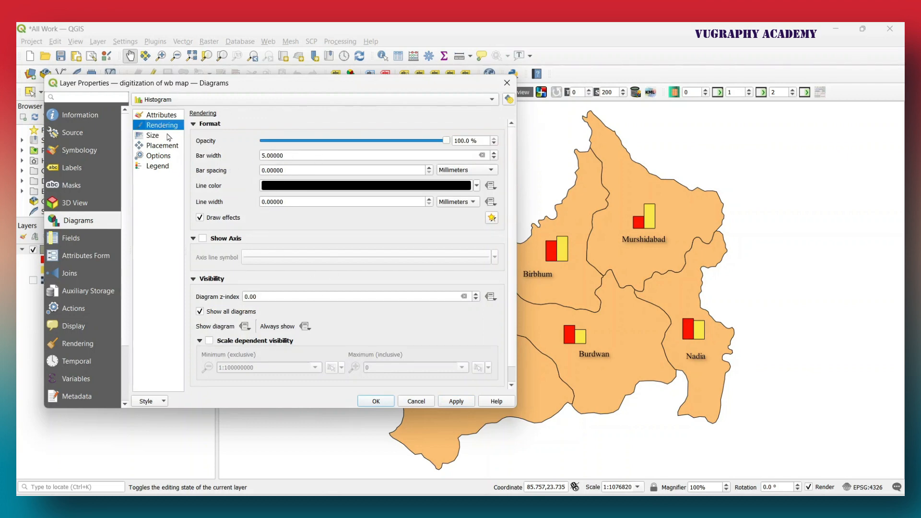
click(153, 117)
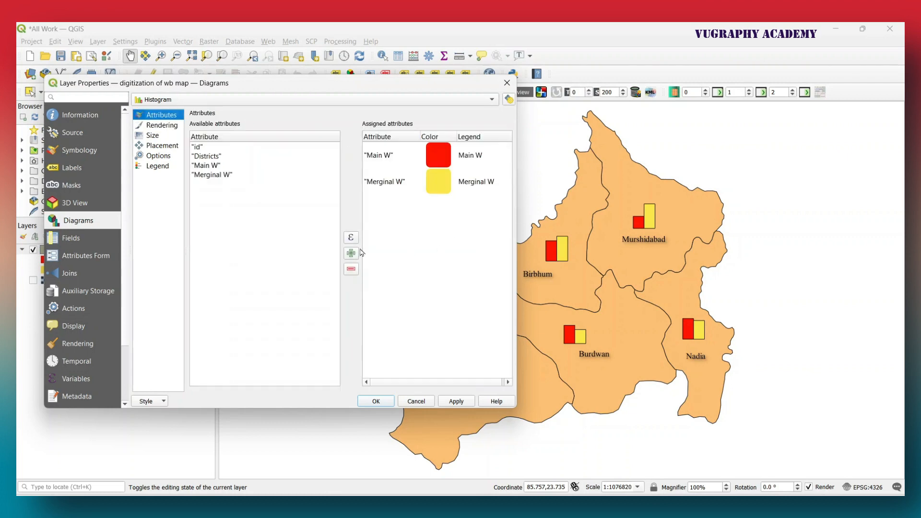
click(163, 146)
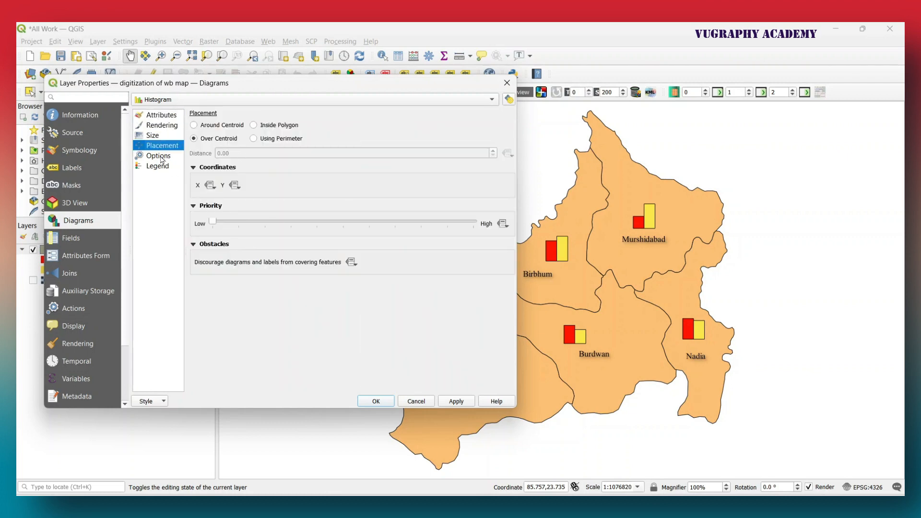
- Try the Down bar orientation for the histograms and set the orientation back to Up
click(162, 158)
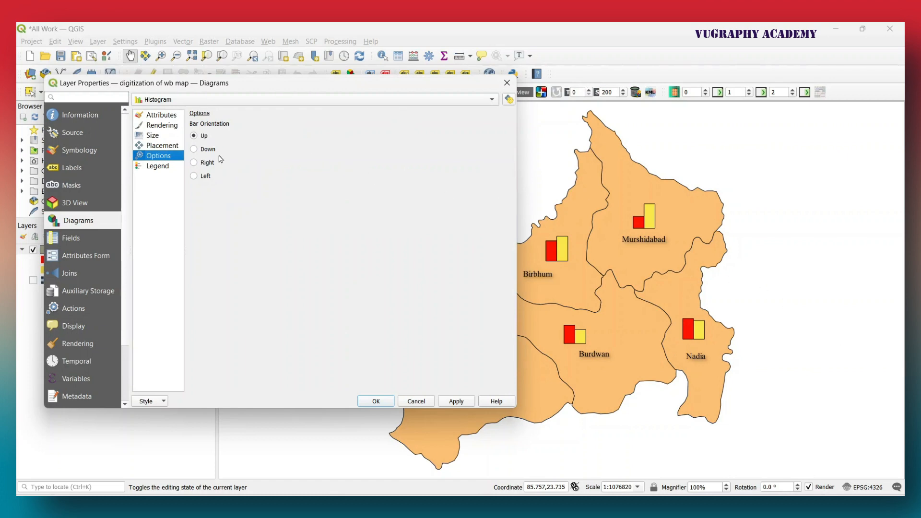
click(193, 149)
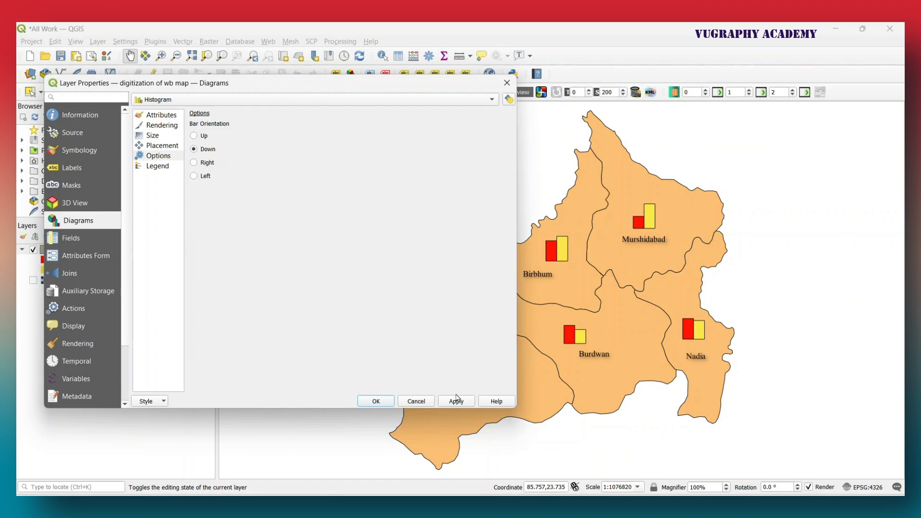
click(456, 403)
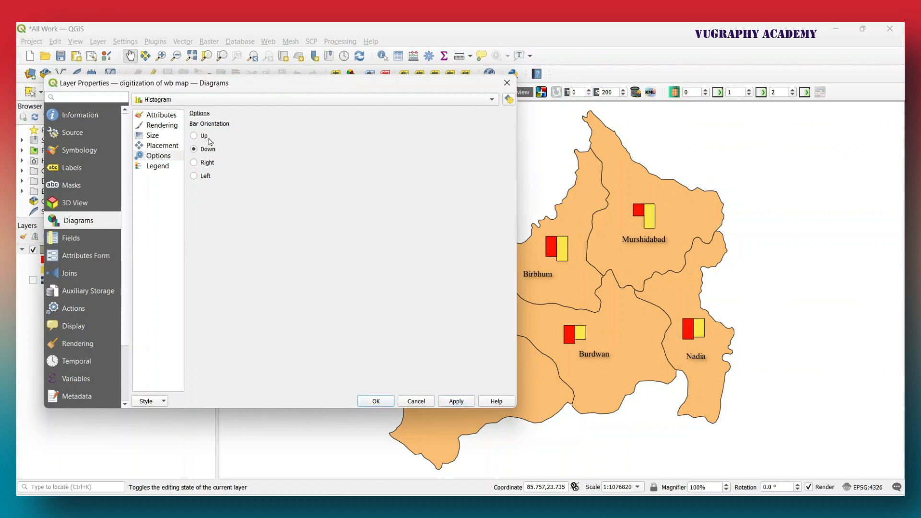
click(206, 136)
click(458, 401)
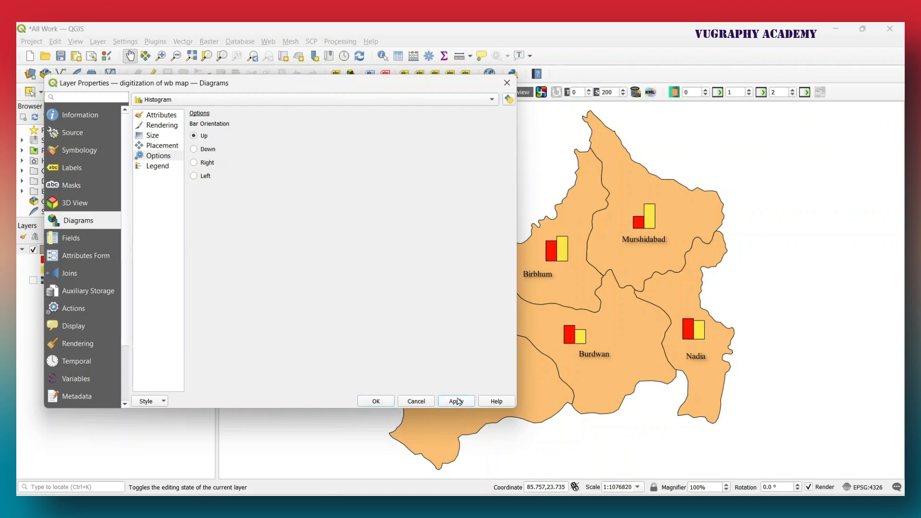
- Check the diagram legend settings and accept the layer properties
click(157, 168)
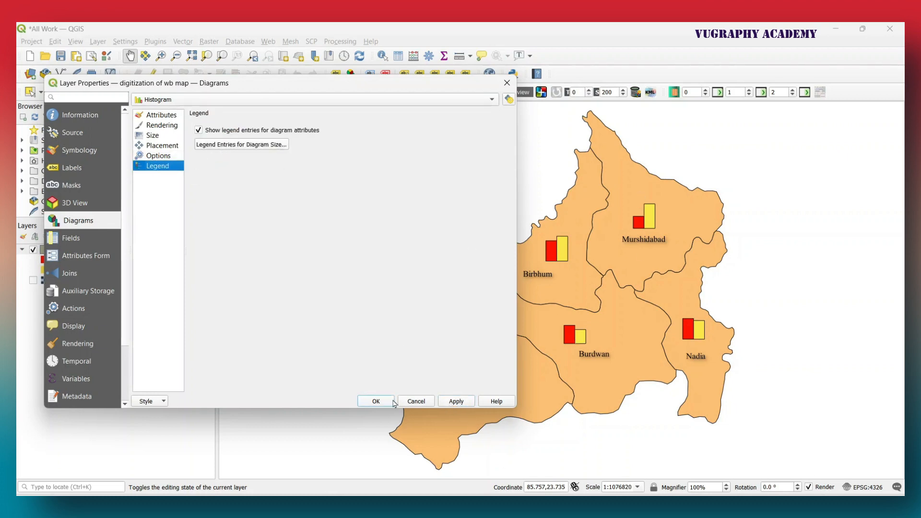
click(376, 402)
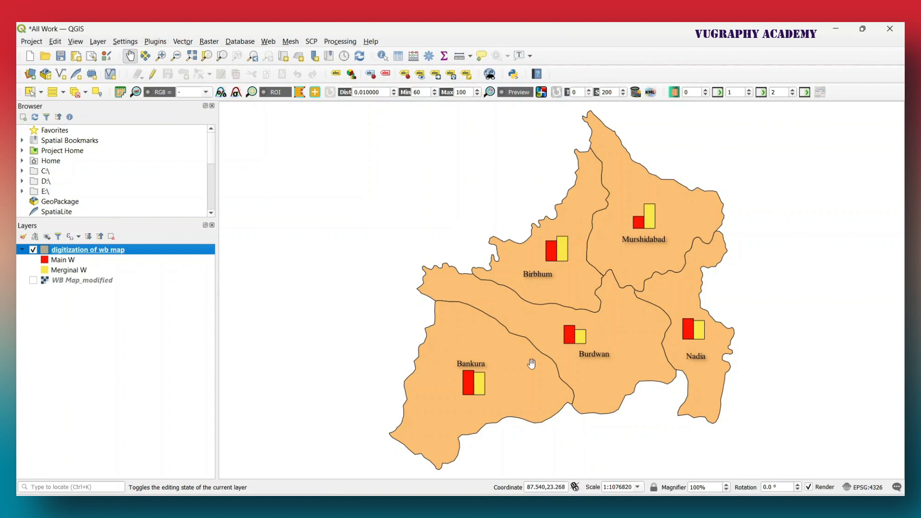
- Add a whole number field named "Non W" with length 10 to the attribute table of the "digitization of wb map" layer
right_click(135, 250)
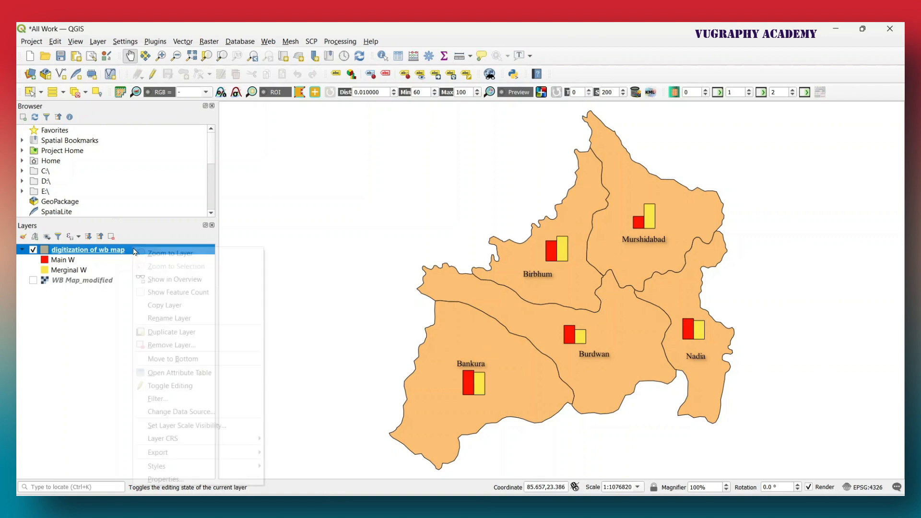
click(150, 374)
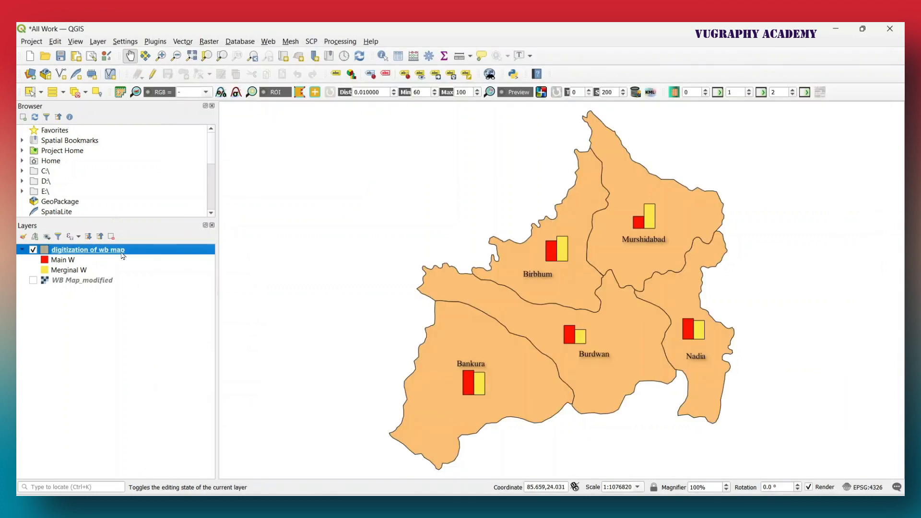
right_click(123, 256)
click(146, 379)
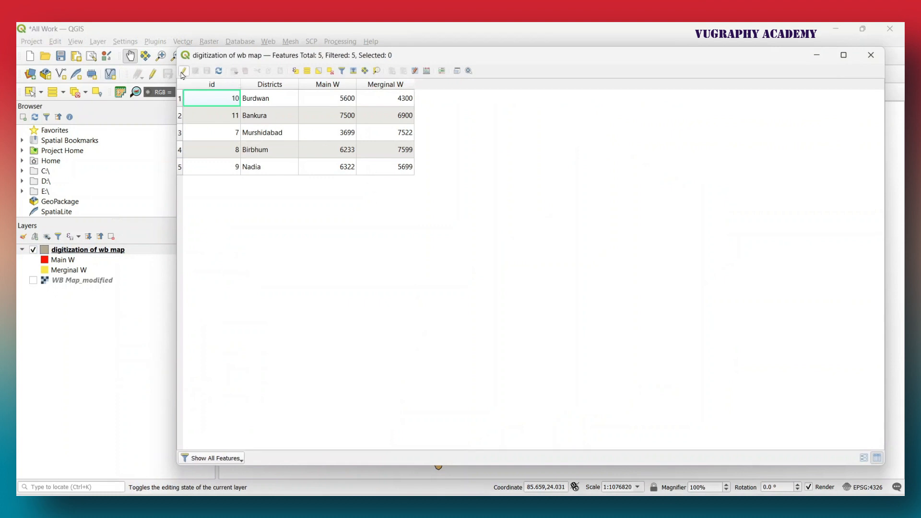
click(183, 71)
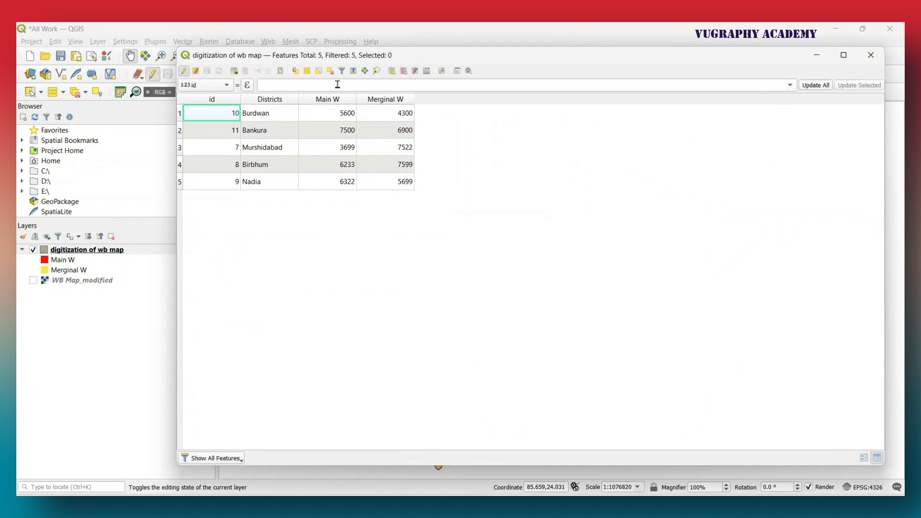
click(392, 71)
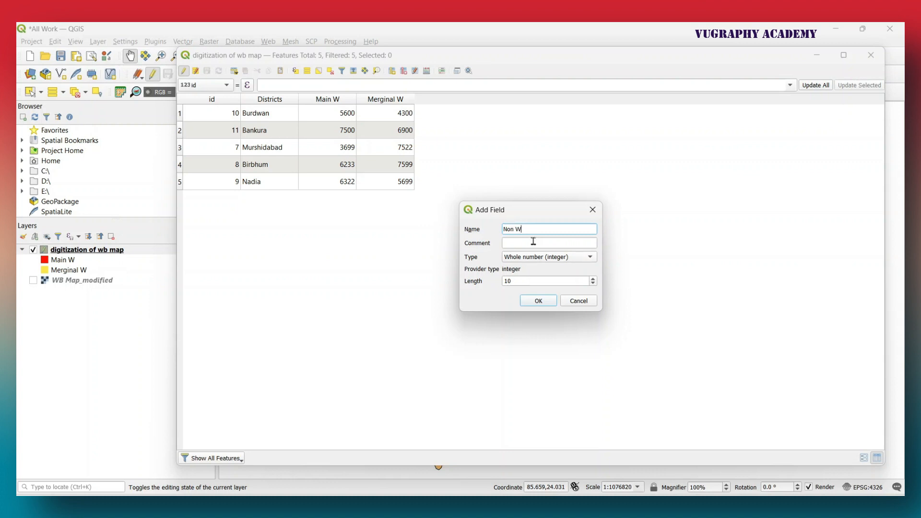
click(539, 301)
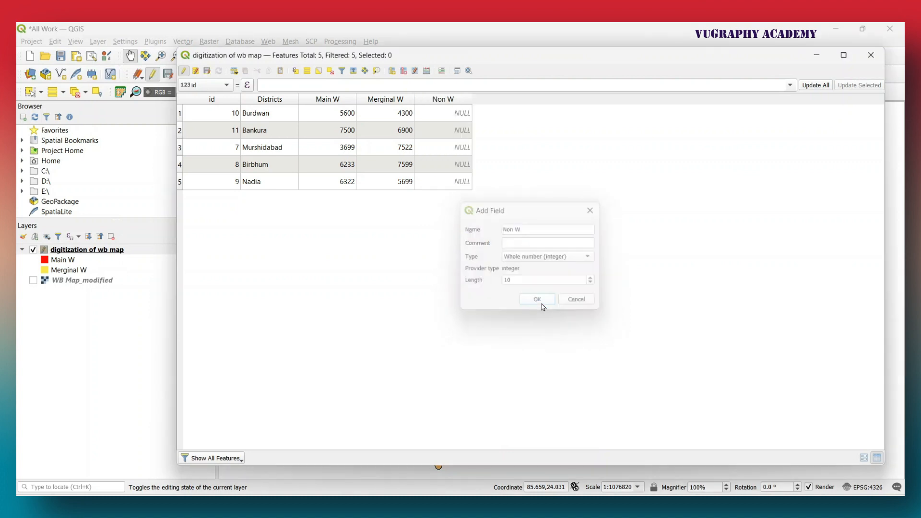
- Enter the Non W values 1000 for Burdwan, 950 for Bankura, 5200 for Murshidabad, 6200 for Birbhum and 4200 for Nadia
double_click(460, 112)
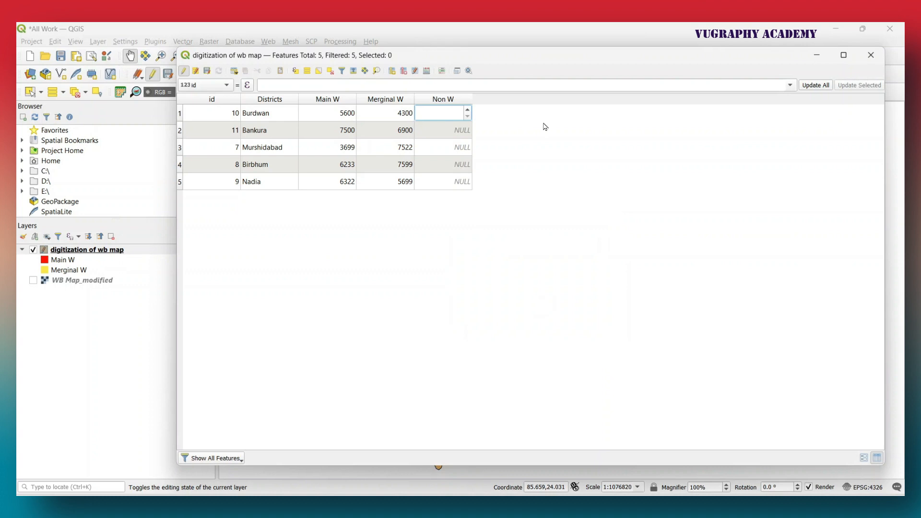
text(1000)
key(Return)
text(950)
key(Return)
text(5200)
key(Return)
text(6200)
key(Return)
text(4200)
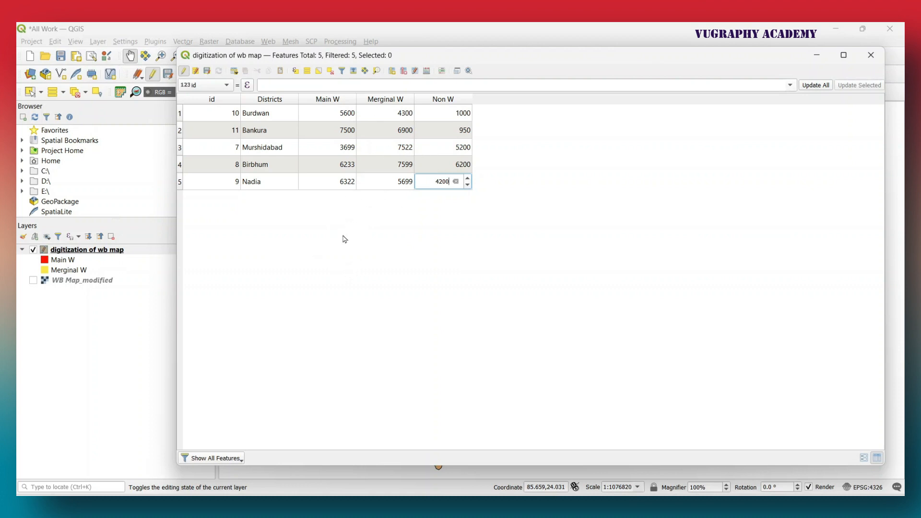
- Save the attribute edits with 5222 as Nadia's Non W value, and close the attribute table with editing switched off
click(206, 72)
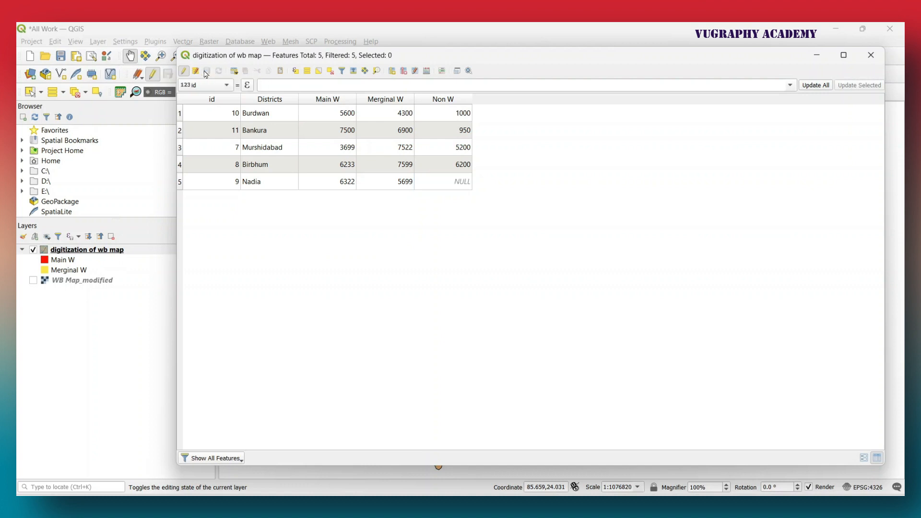
click(184, 72)
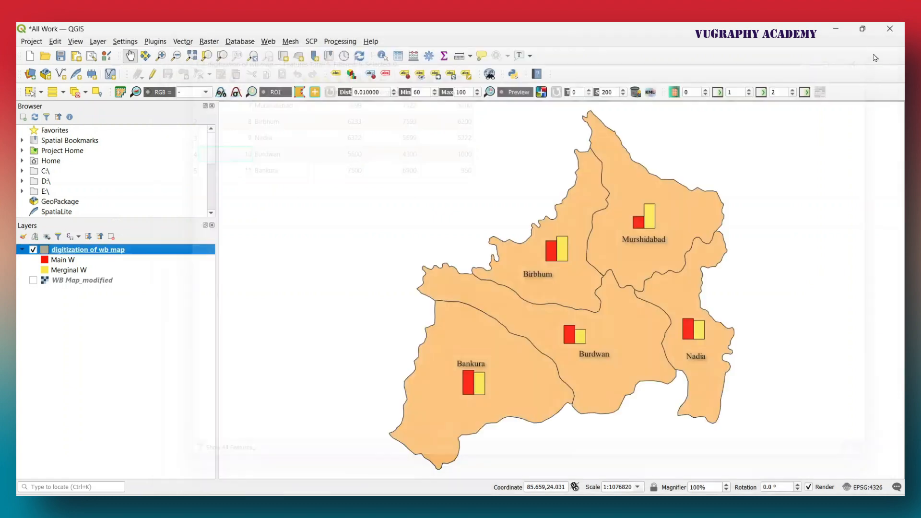
click(874, 50)
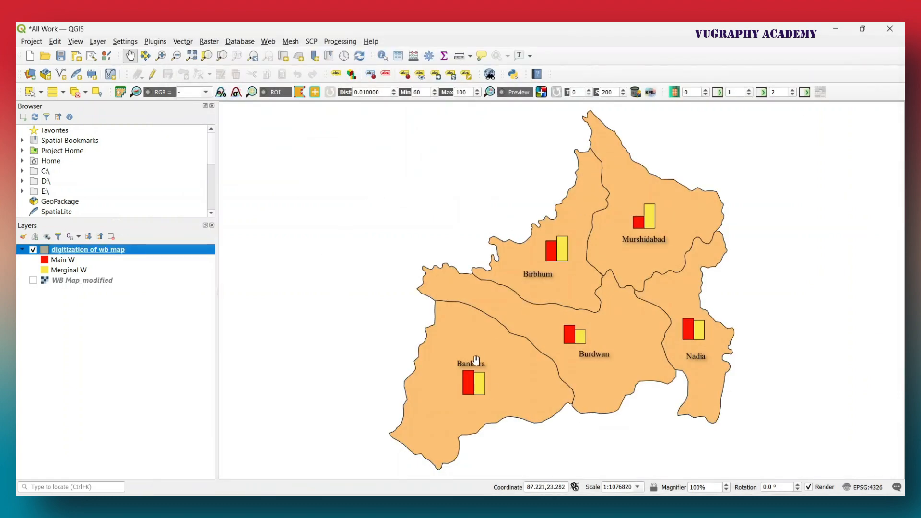
- Change the diagram type of the "digitization of wb map" layer to Pie Chart
right_click(142, 250)
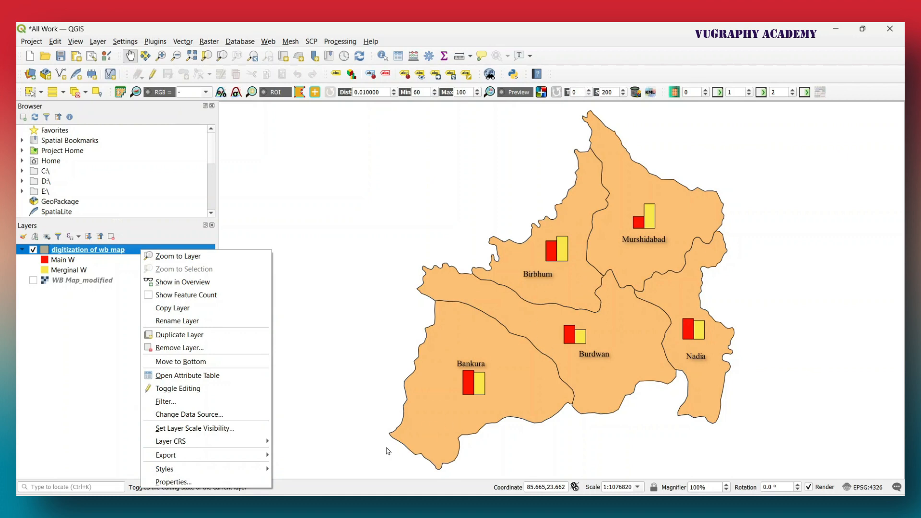
click(181, 485)
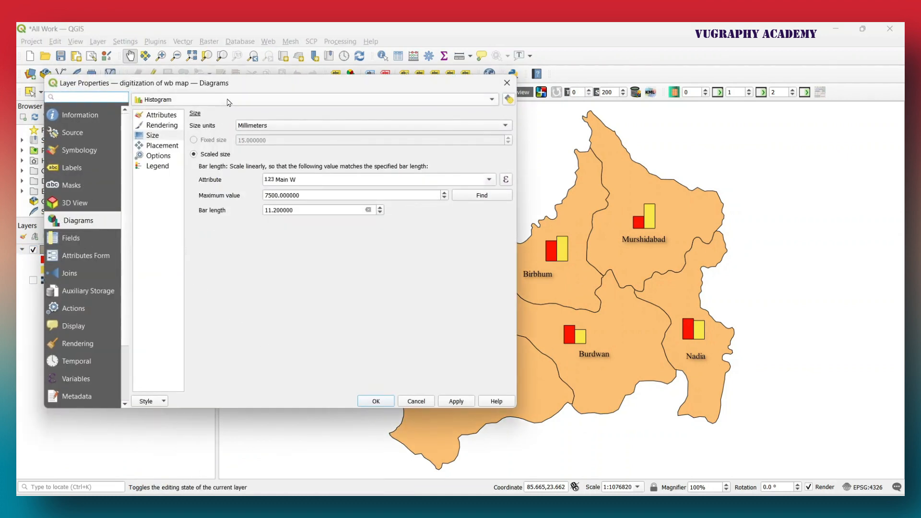
click(228, 100)
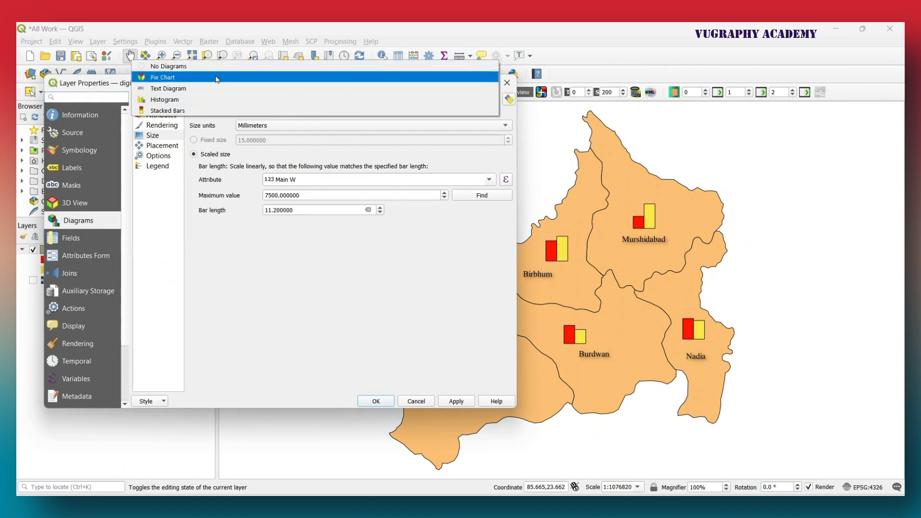
click(217, 79)
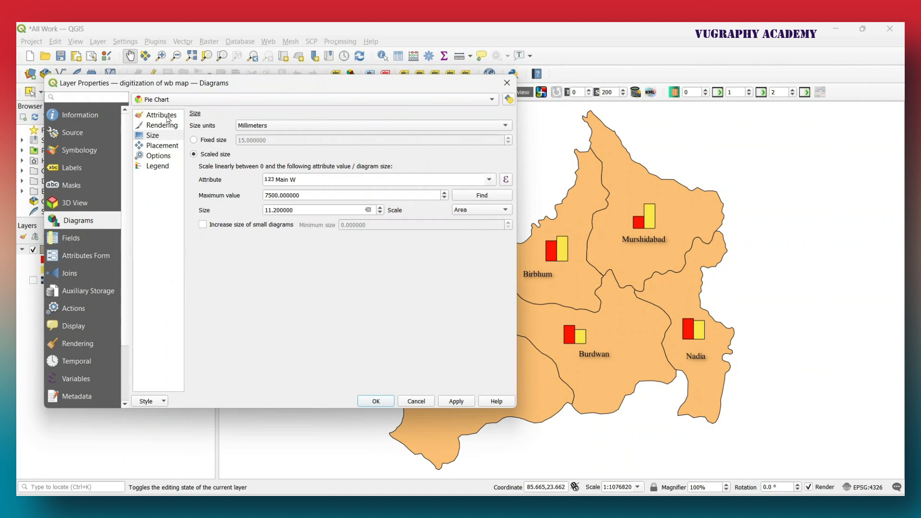
- Add the "Non W" field to the pie chart's assigned attributes and apply the diagrams to the map
click(168, 118)
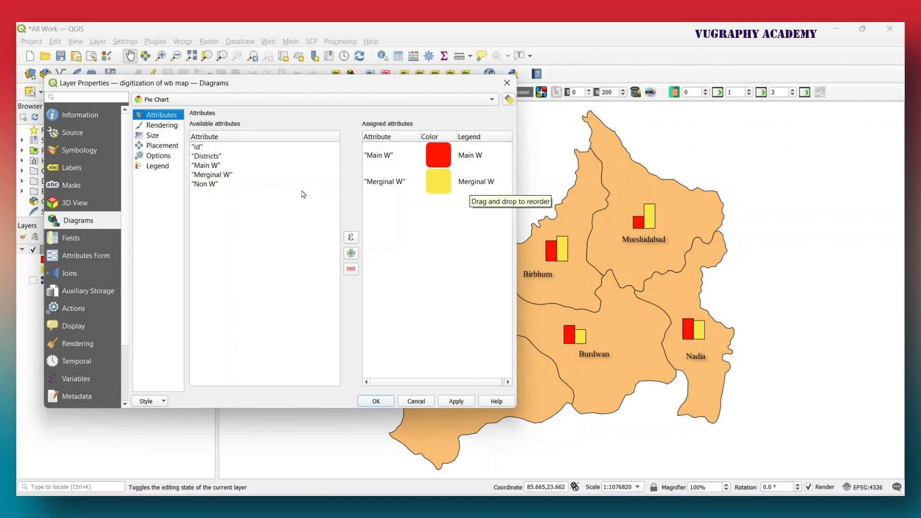
click(214, 186)
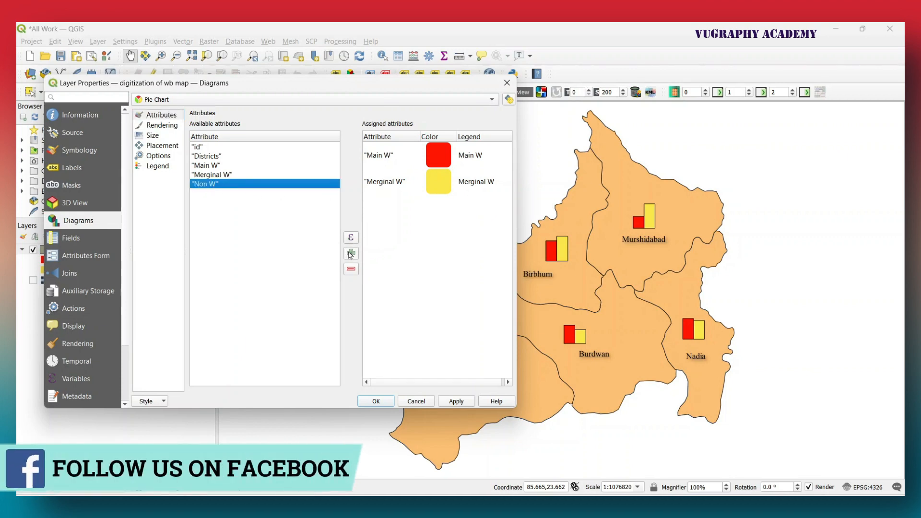
click(351, 253)
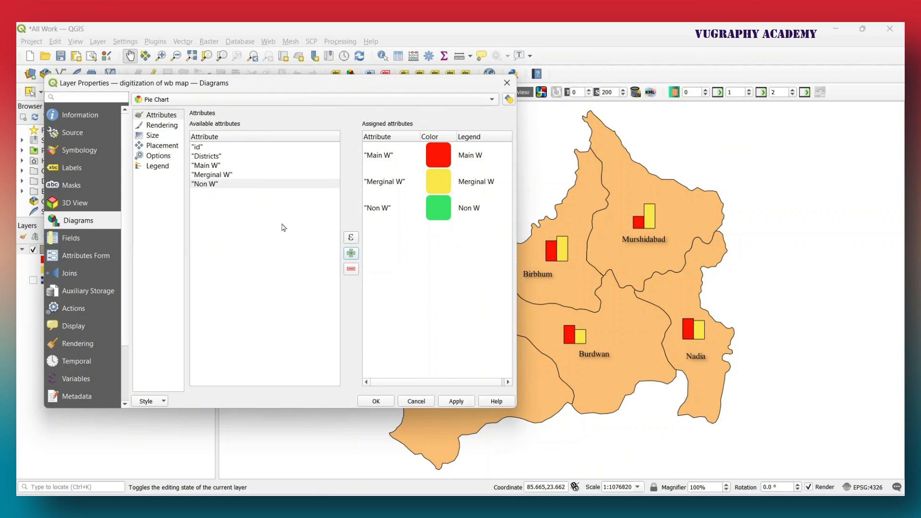
click(458, 403)
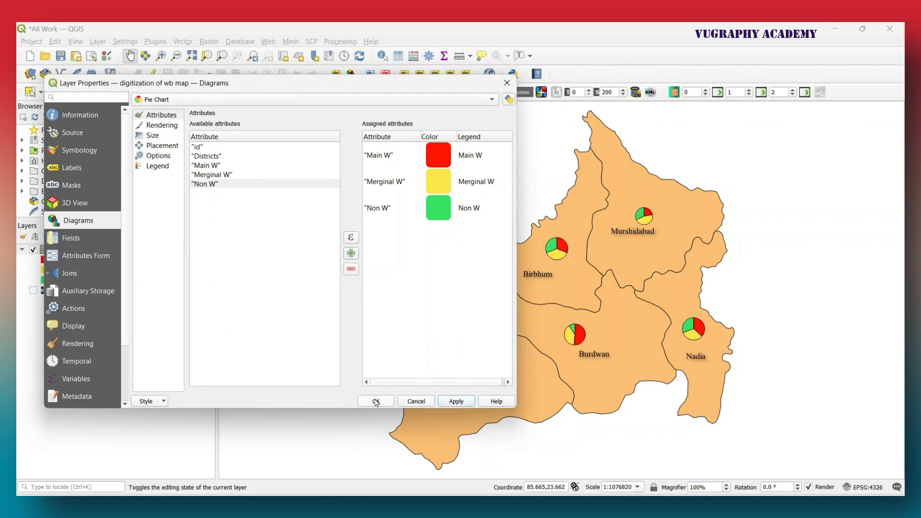
click(378, 401)
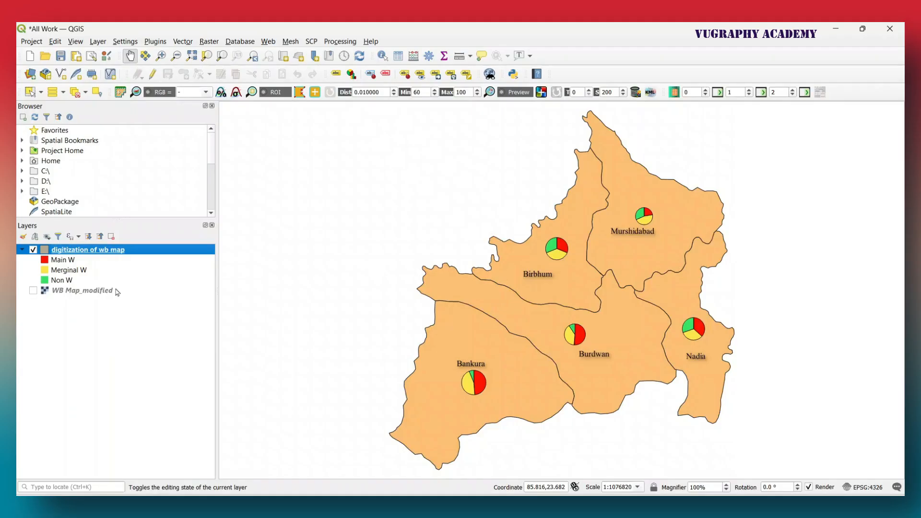
- Remove the charts from the "digitization of wb map" layer by setting its diagram type to No Diagrams
right_click(128, 250)
click(157, 480)
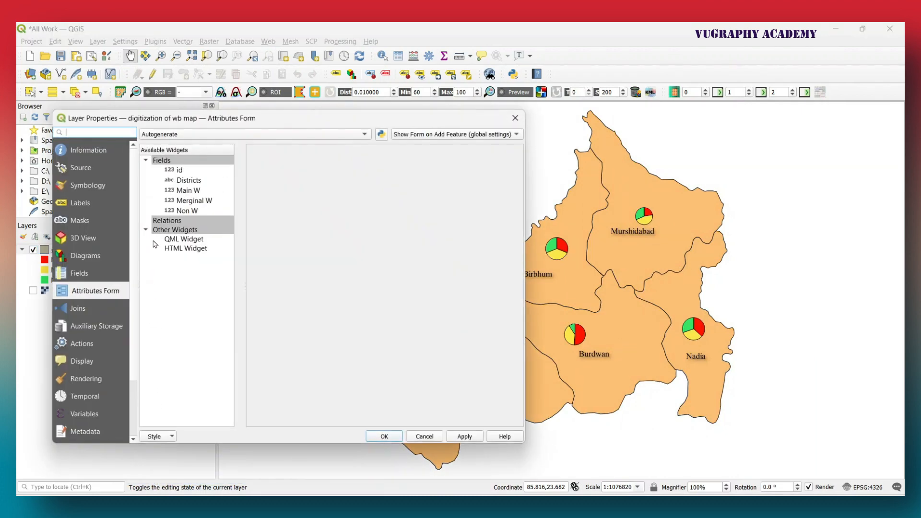
click(85, 254)
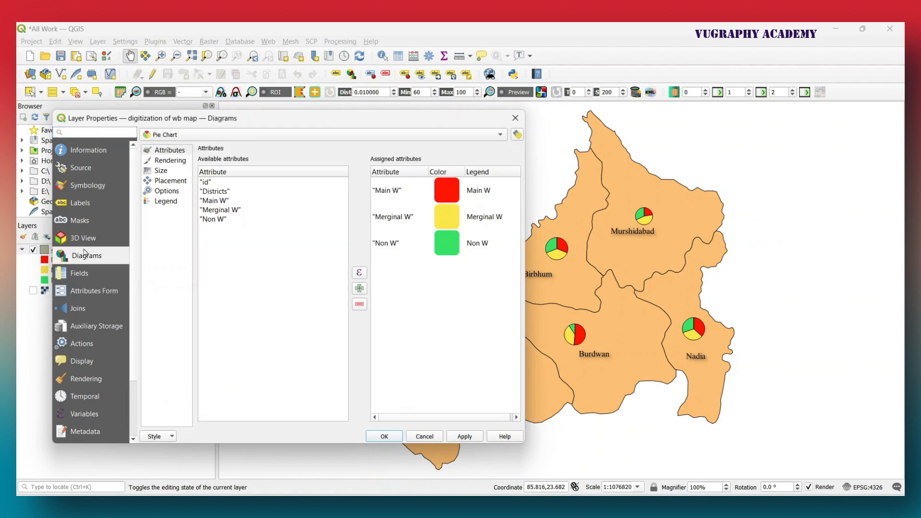
click(239, 139)
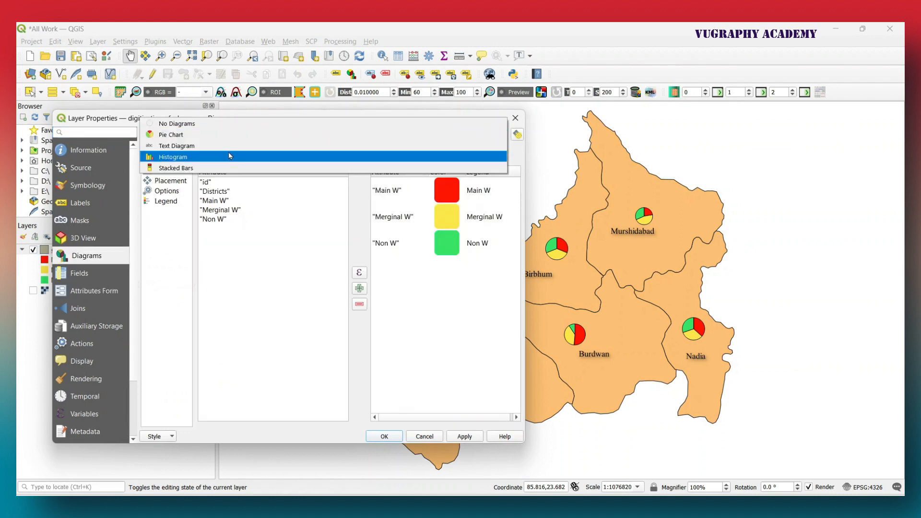
click(229, 124)
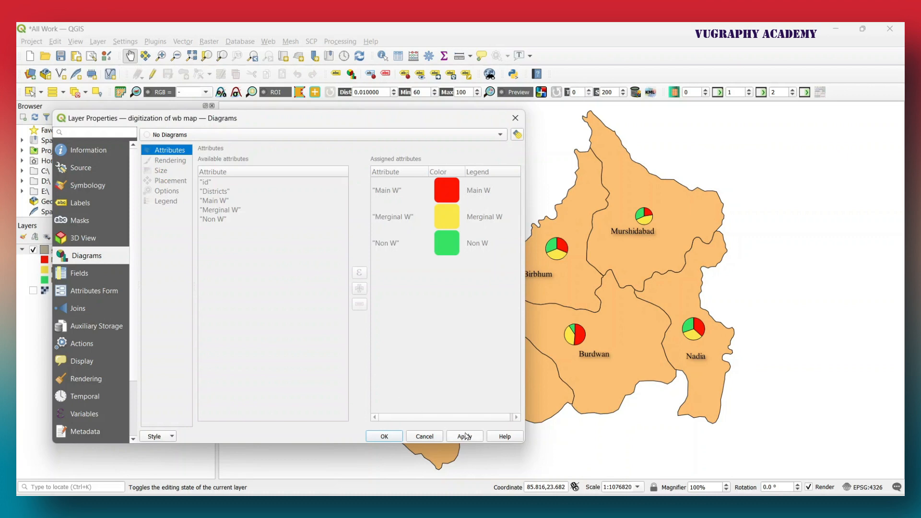
click(465, 437)
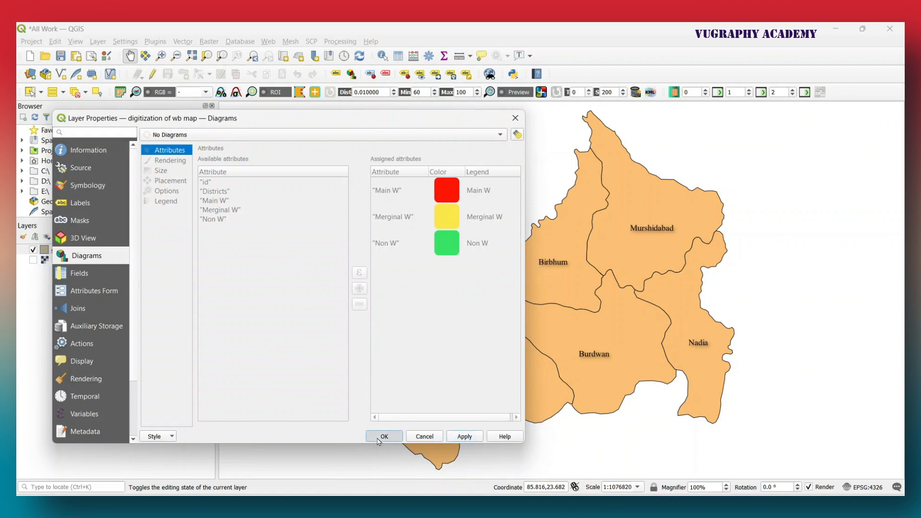
click(383, 437)
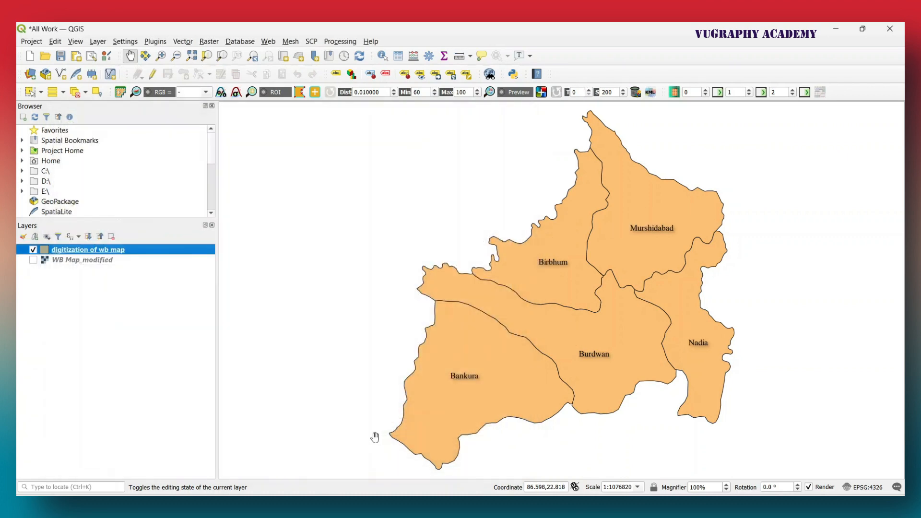
- Enable editing in the layer's attribute table and set up a calculated Decimal number (real) field named "Area" with precision 2
right_click(113, 255)
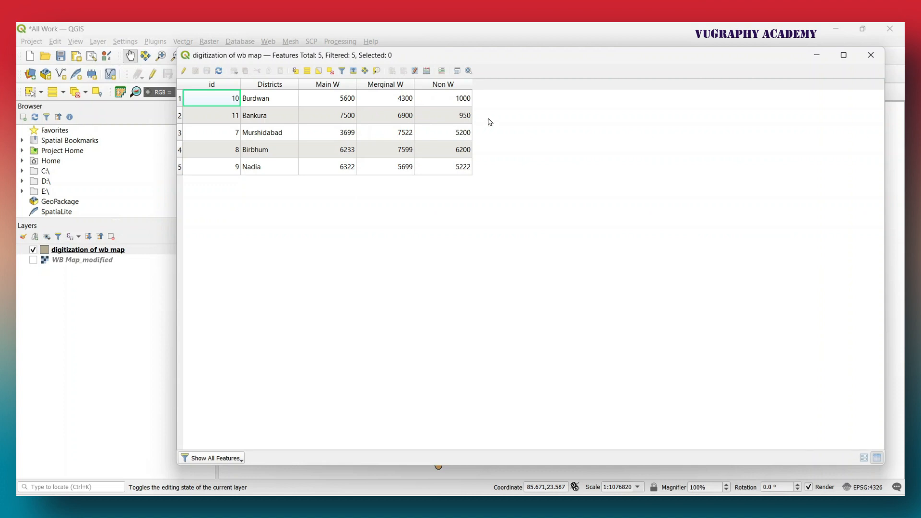
click(185, 71)
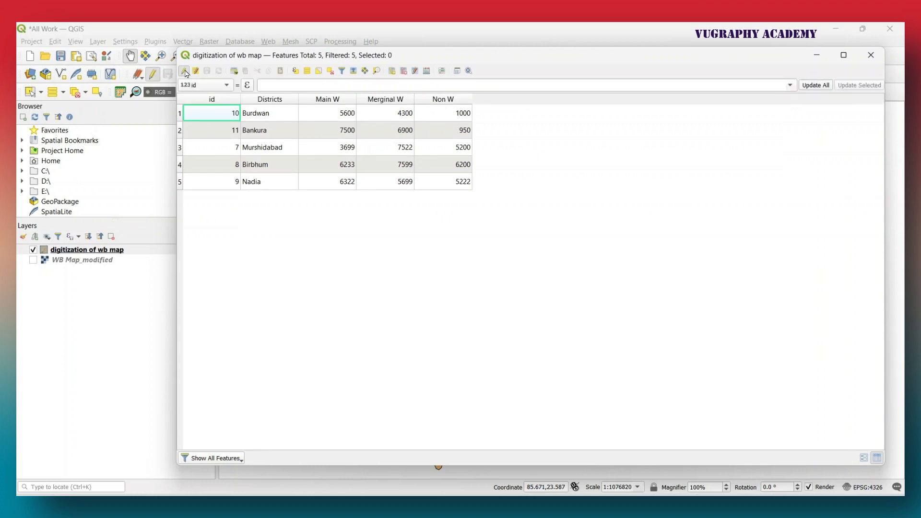
drag(183, 47, 142, 44)
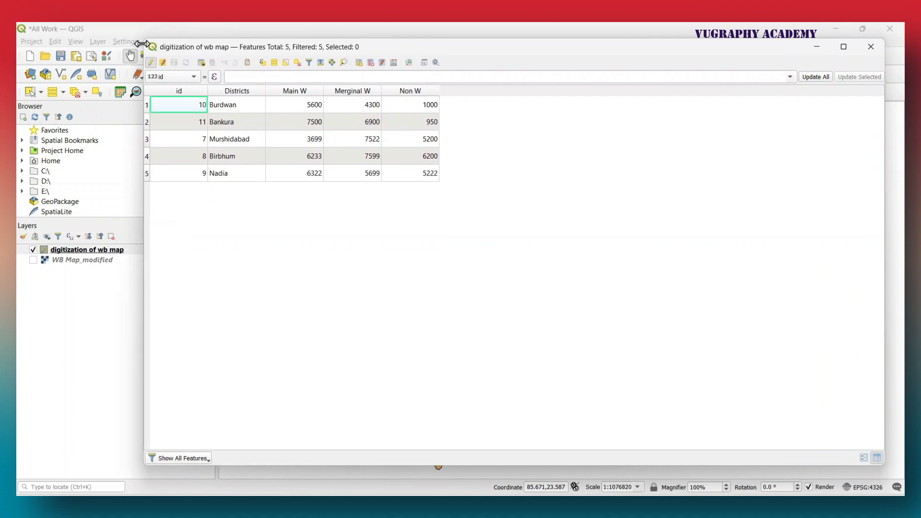
click(394, 63)
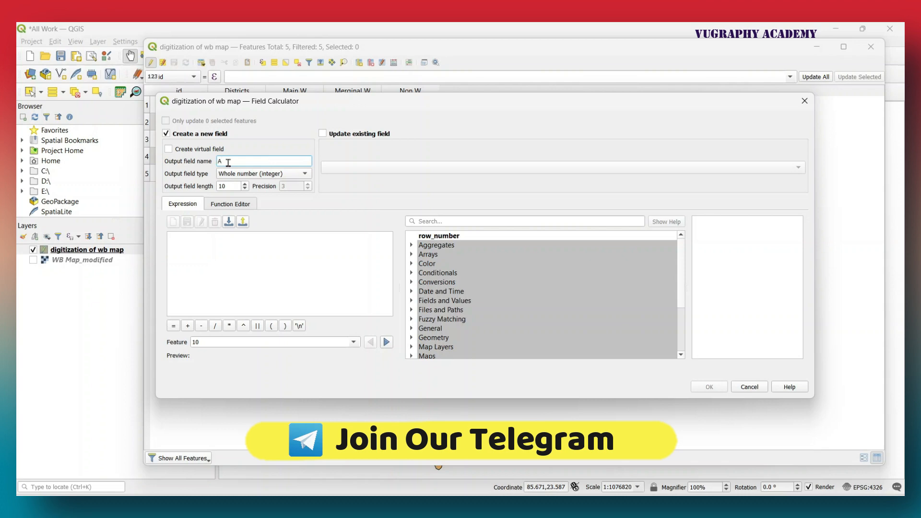
text(rea)
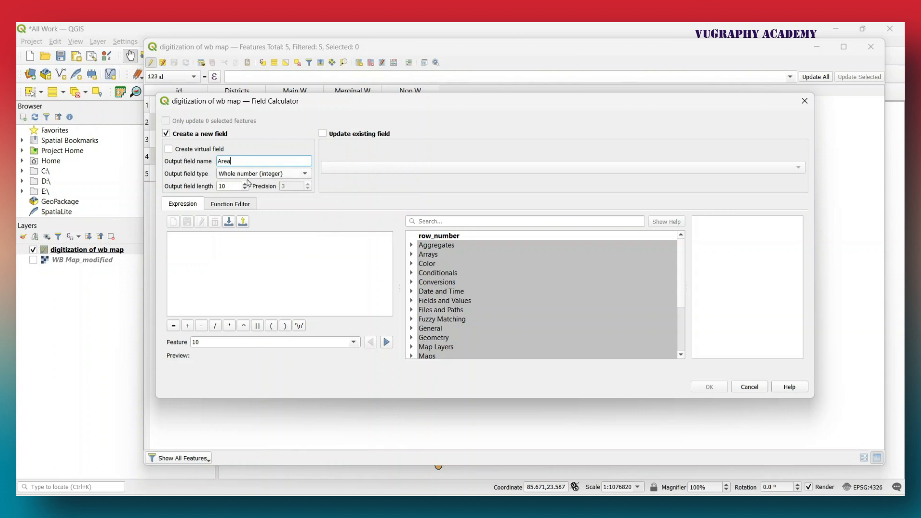
click(271, 176)
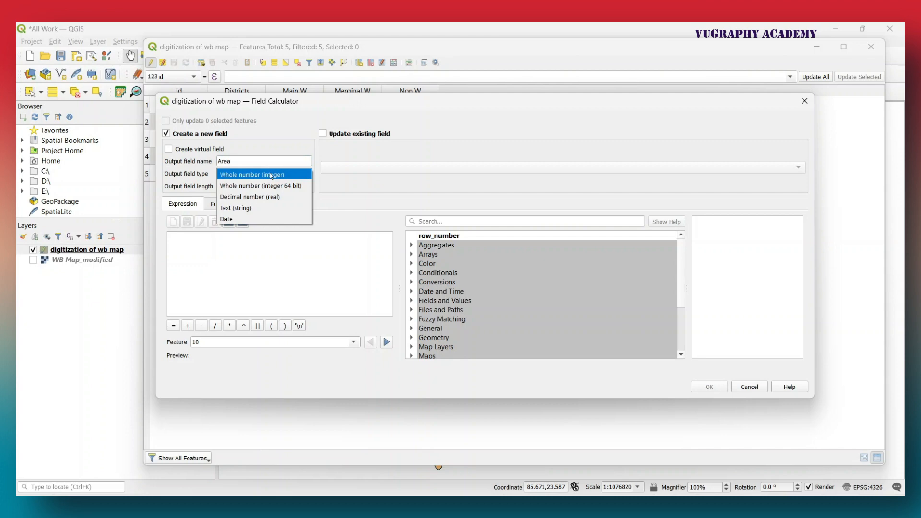
click(268, 198)
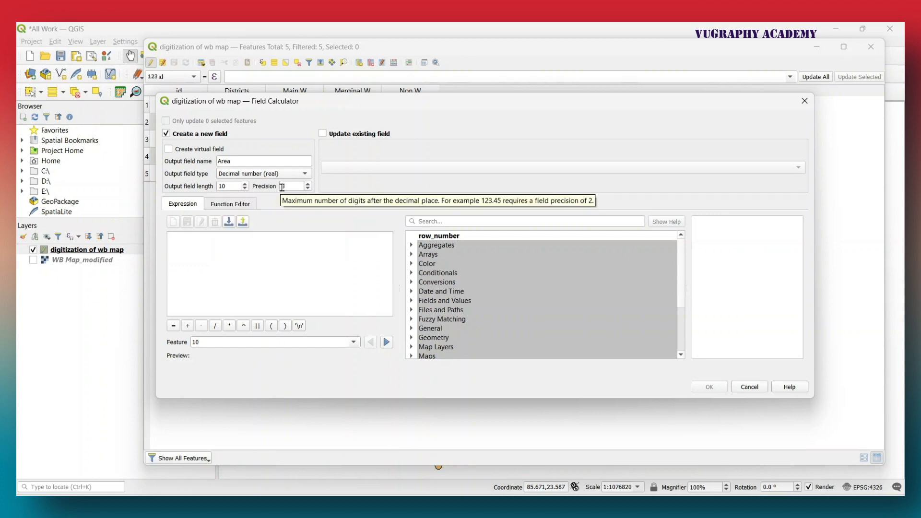
click(310, 188)
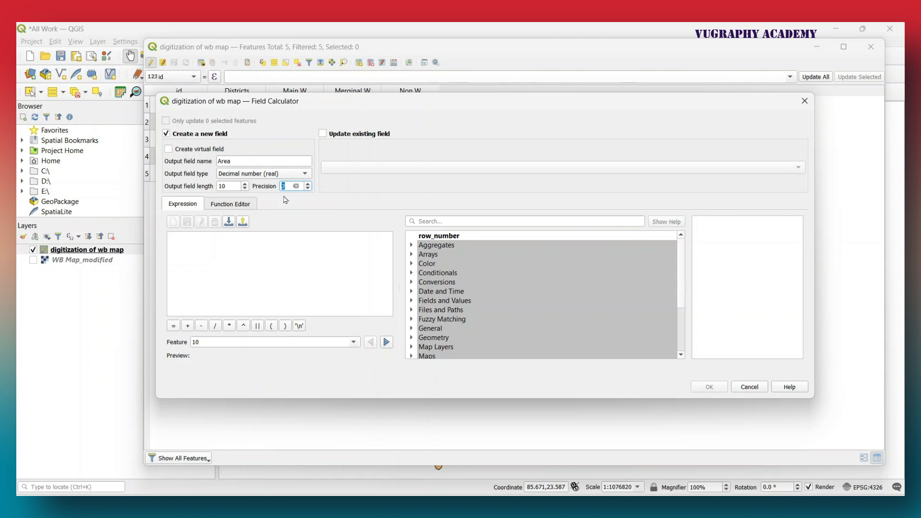
- Build the expression ( $area / 10 ^ 6 ) for the Area field using the Geometry function $area
click(413, 339)
scroll(472, 310, down, 2)
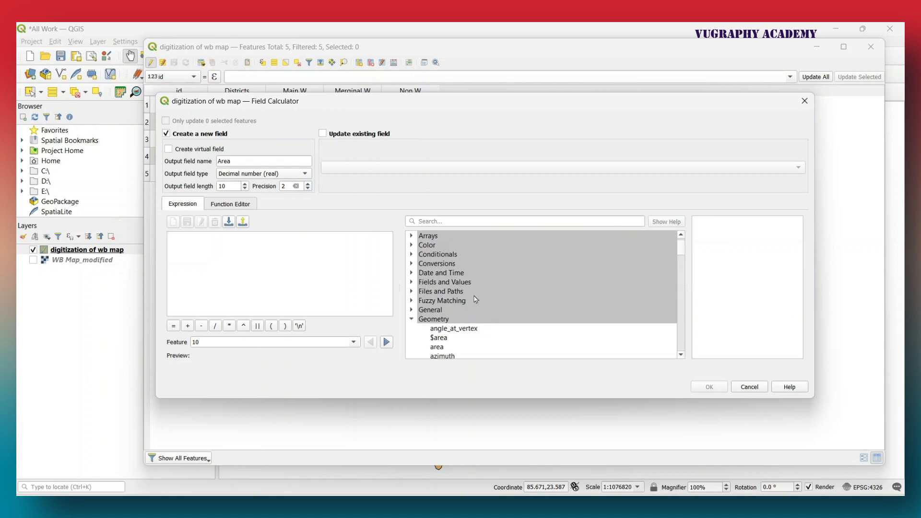
scroll(476, 295, down, 1)
scroll(476, 292, down, 1)
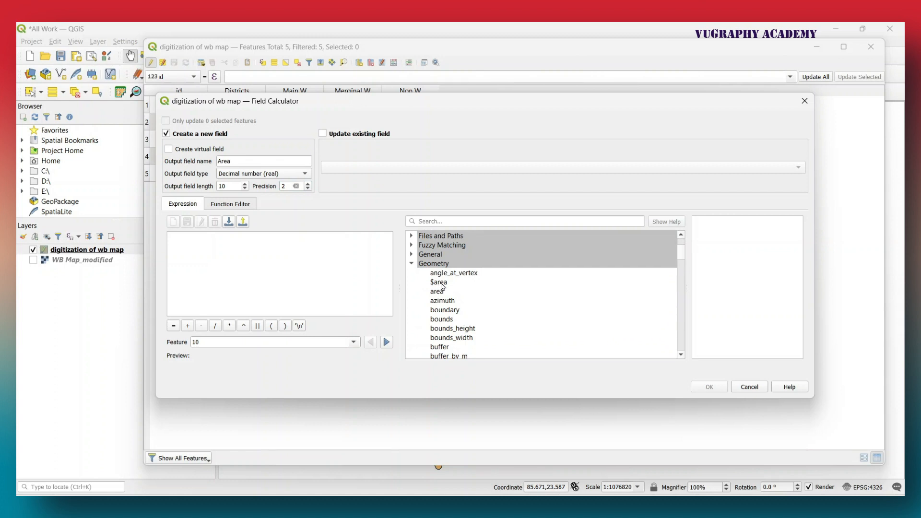
click(184, 244)
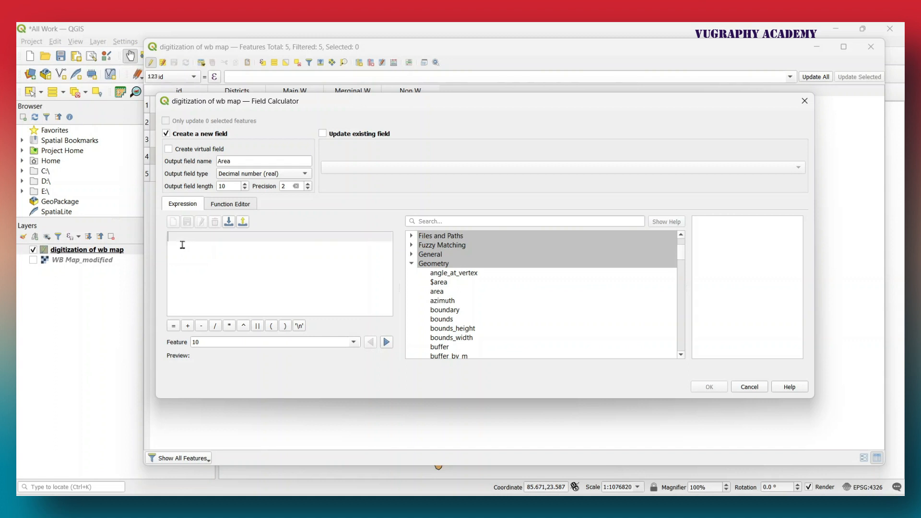
click(271, 325)
click(442, 285)
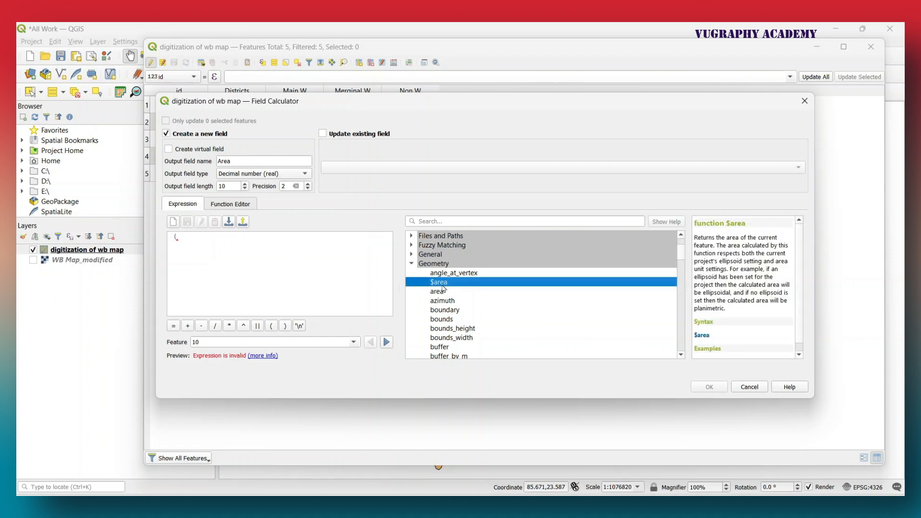
double_click(442, 286)
click(215, 326)
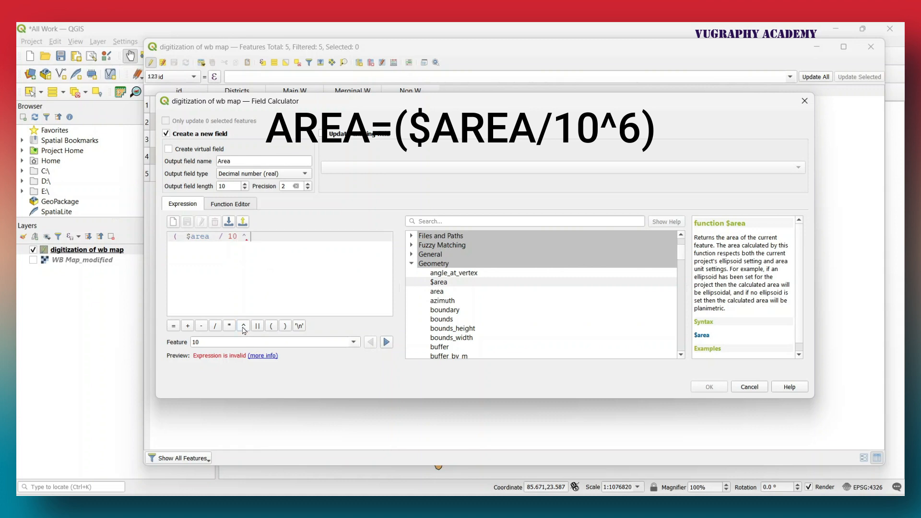
text(6)
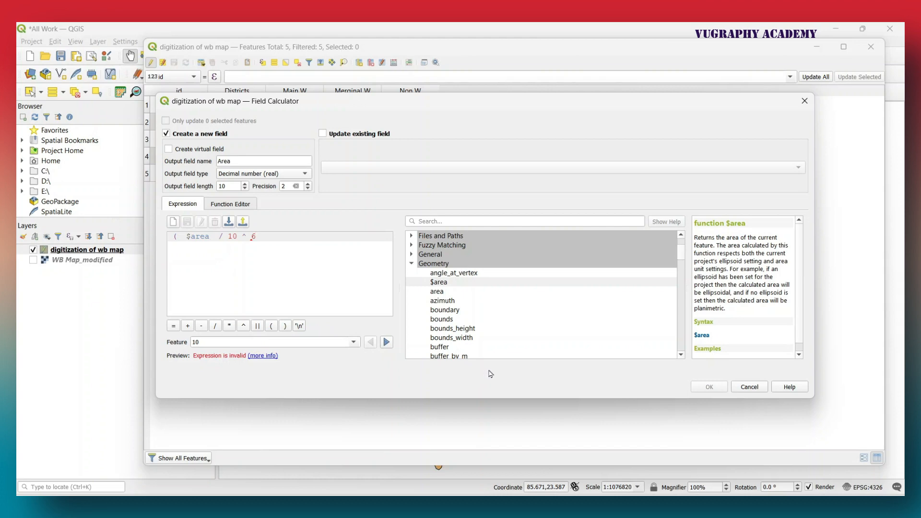
click(285, 326)
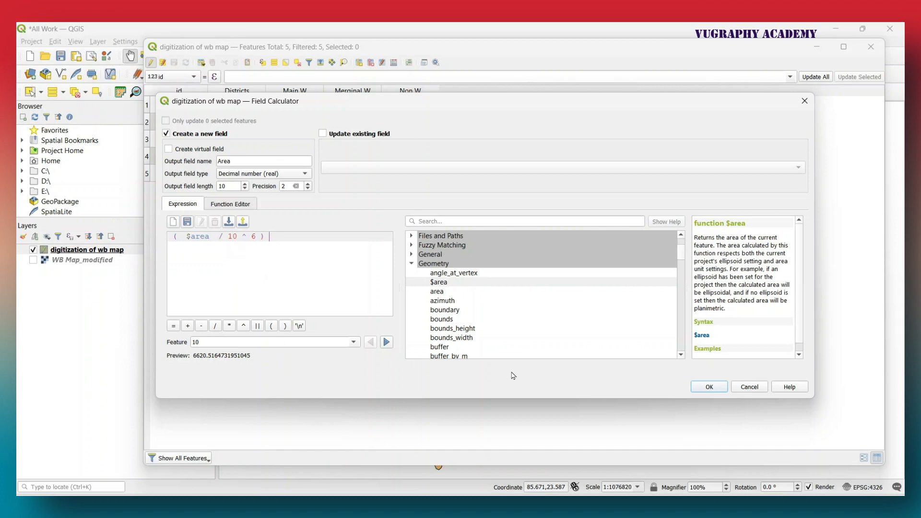
- Create the calculated Area field and start a new whole number (integer) field named "Total Pop" in the Field Calculator
click(708, 388)
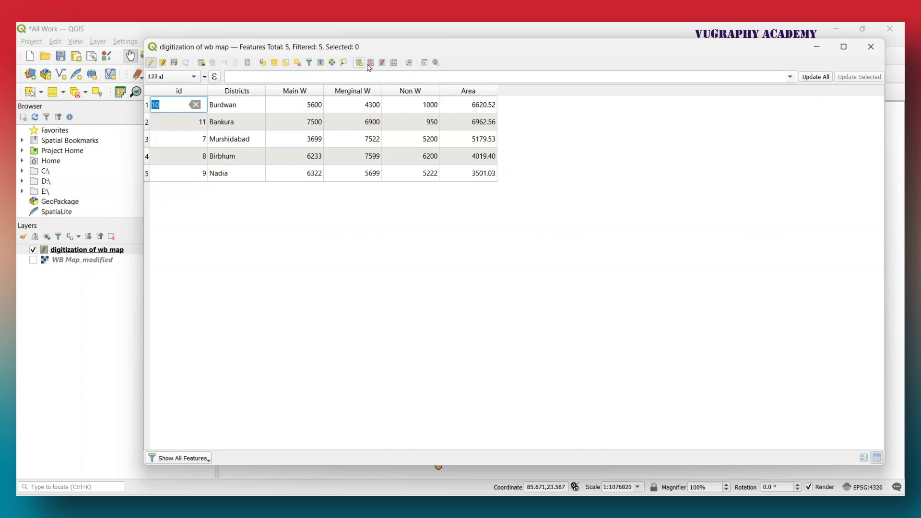
click(393, 64)
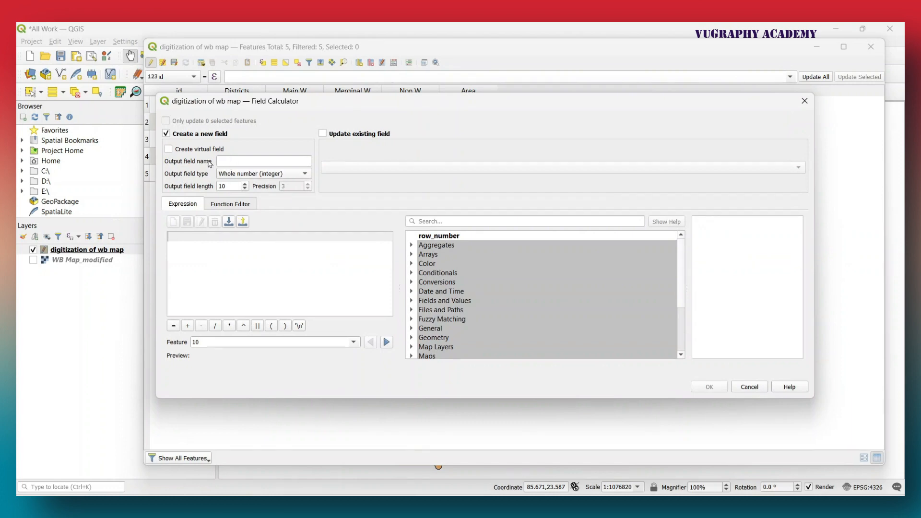
click(240, 163)
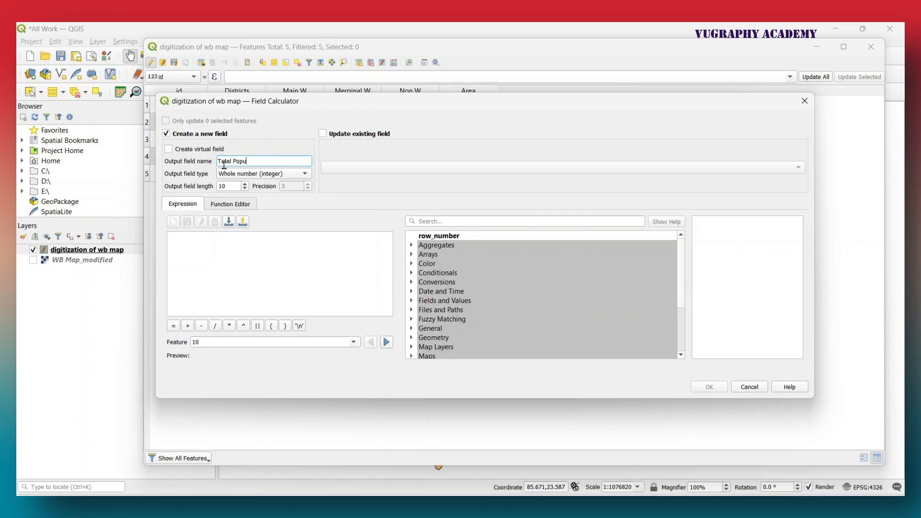
key(BackSpace)
- Calculate the Total Pop field with the expression "Main W" + "Merginal W" + "Non W" and end the layer's editing session
double_click(456, 302)
scroll(475, 293, down, 2)
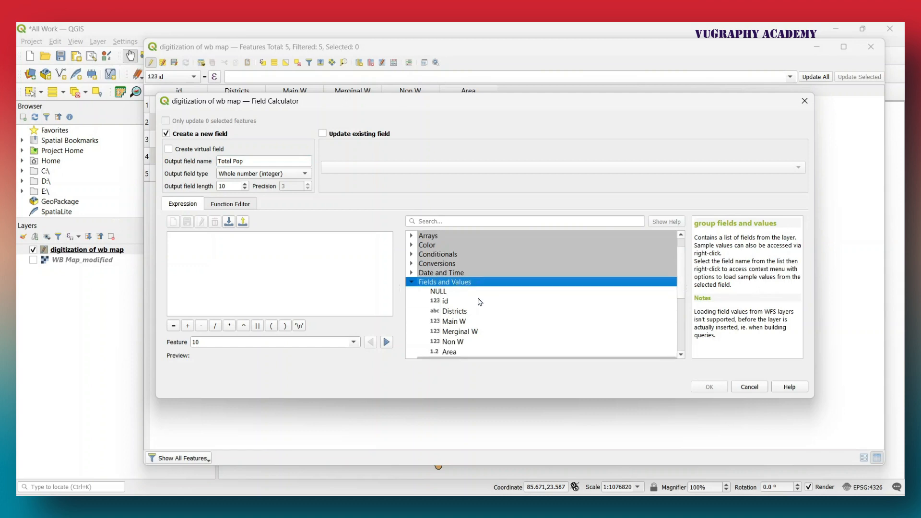
scroll(475, 291, down, 1)
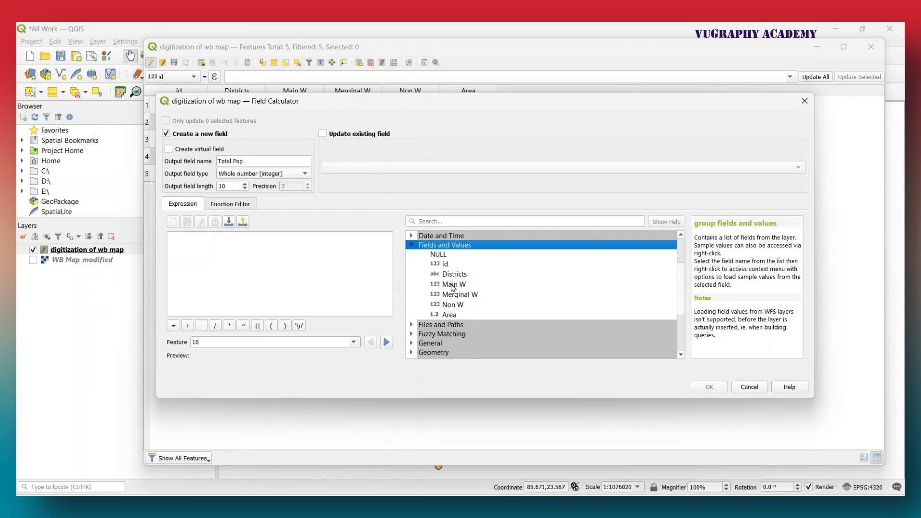
click(453, 286)
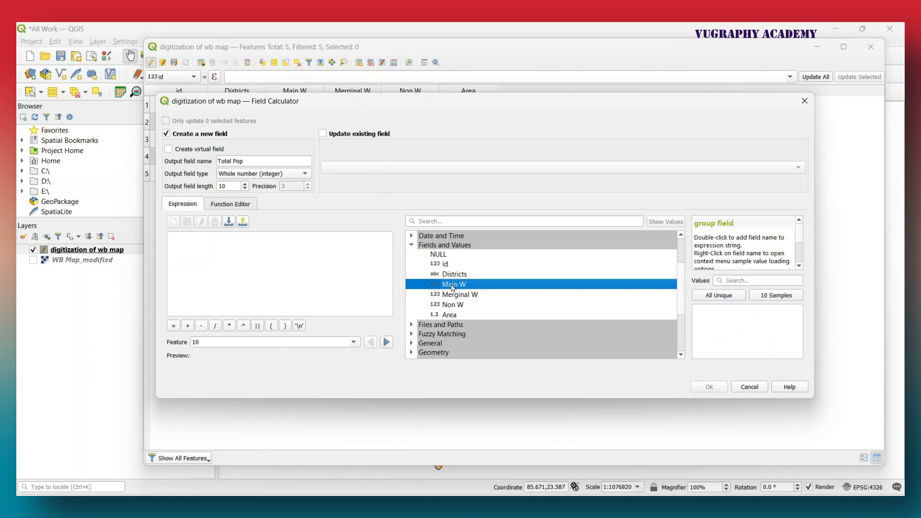
double_click(453, 285)
double_click(455, 295)
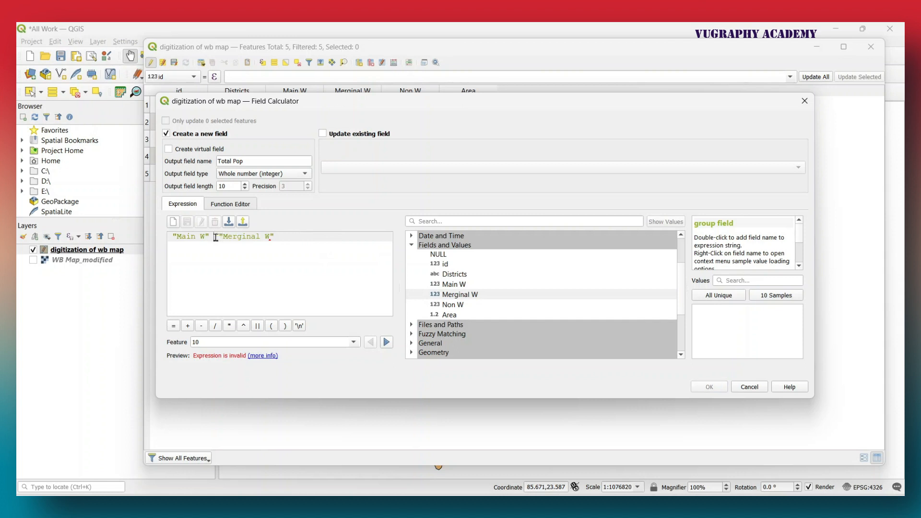
click(187, 327)
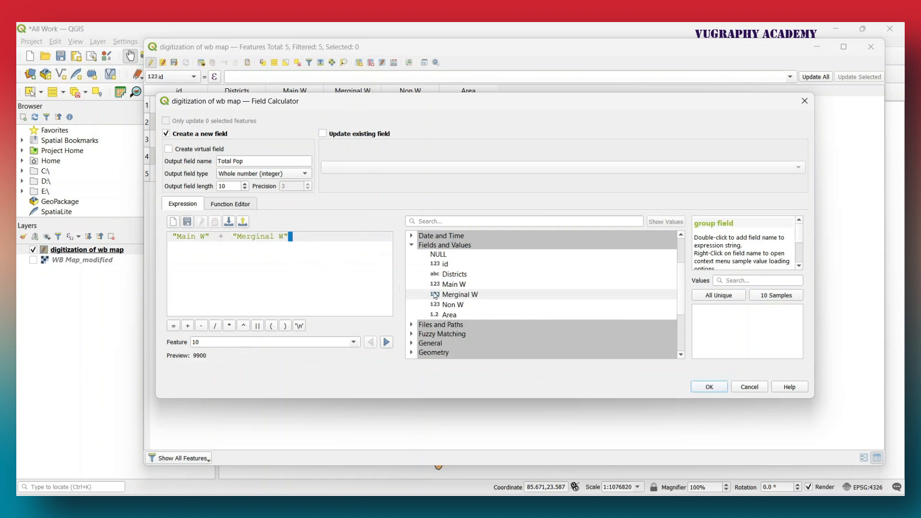
click(188, 327)
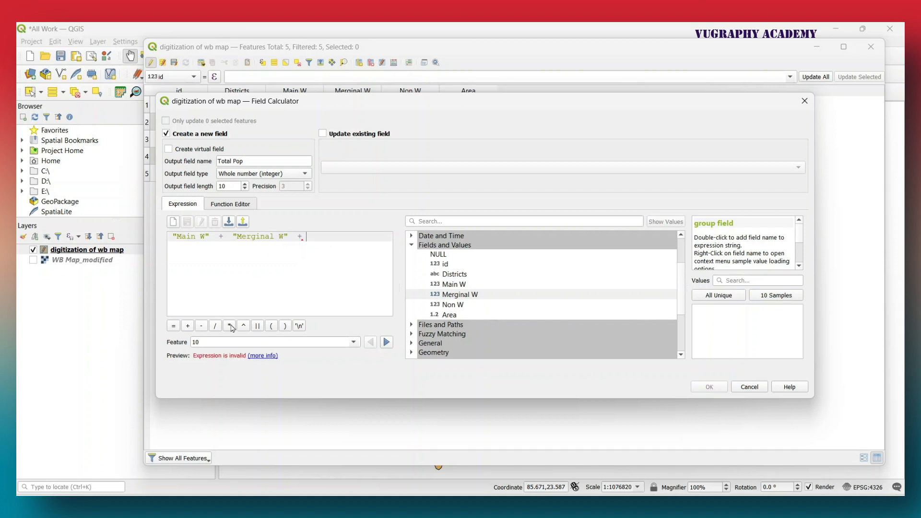
double_click(460, 305)
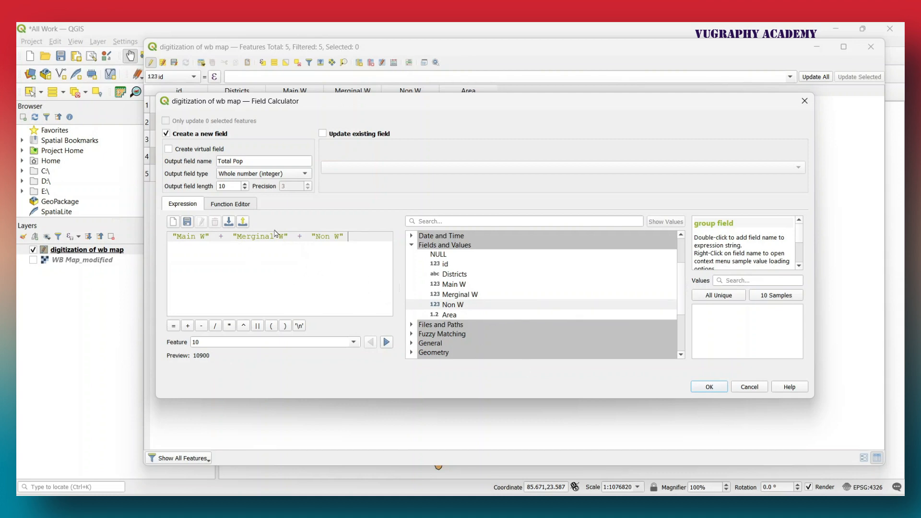
click(711, 389)
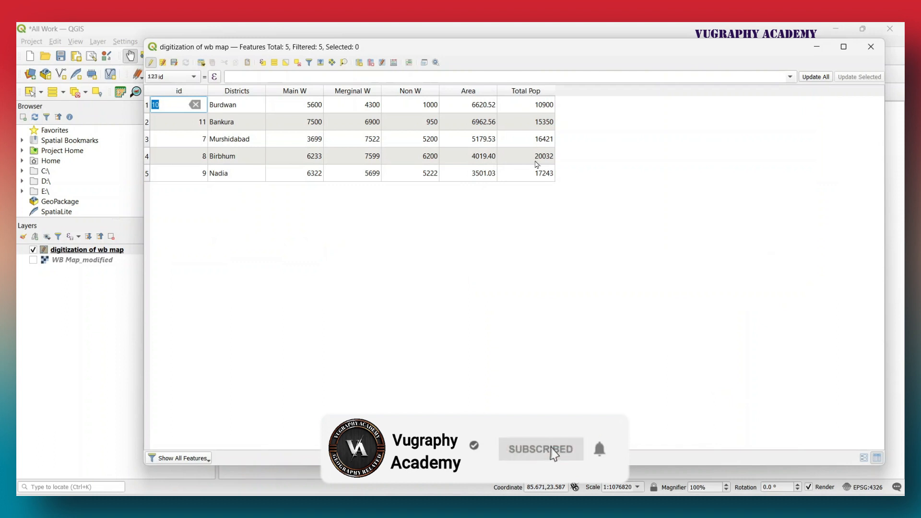
click(151, 63)
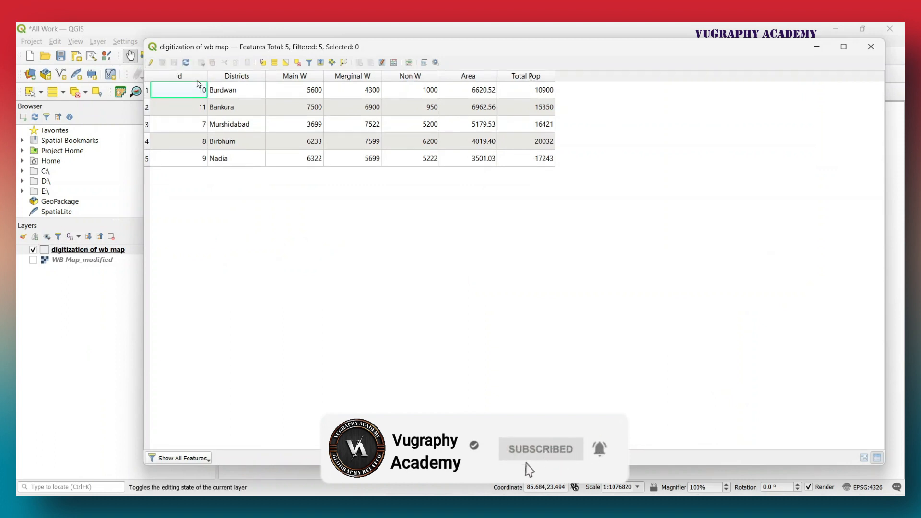
- Re-enable editing on the attribute table and set up a calculated Decimal number (real) field named "Pop Dens" with precision 2
click(151, 62)
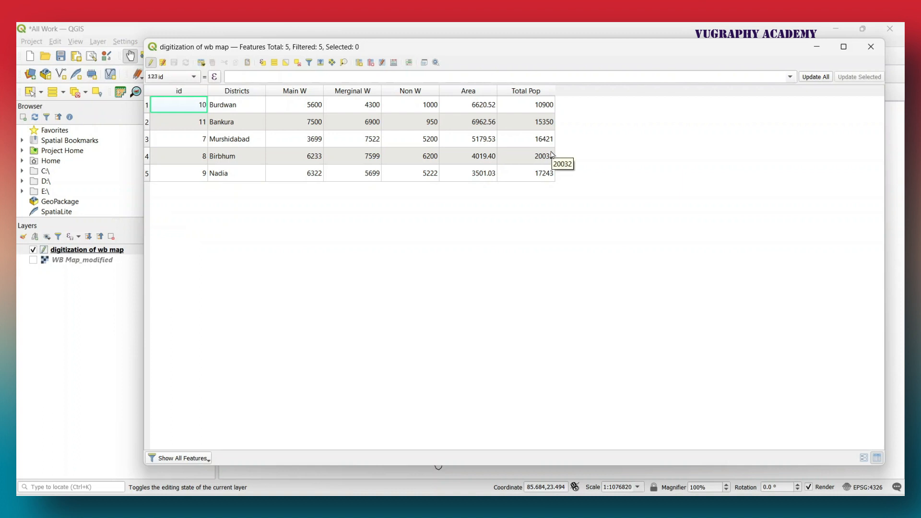
click(394, 62)
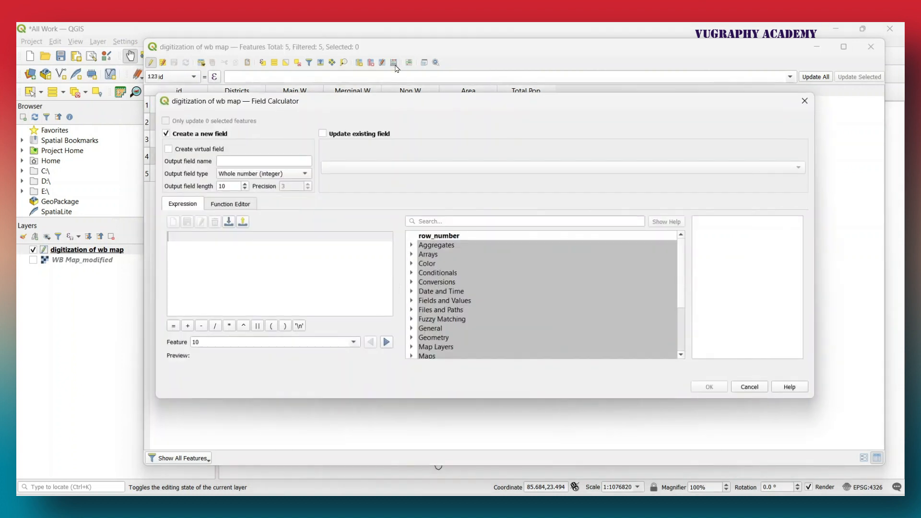
click(243, 157)
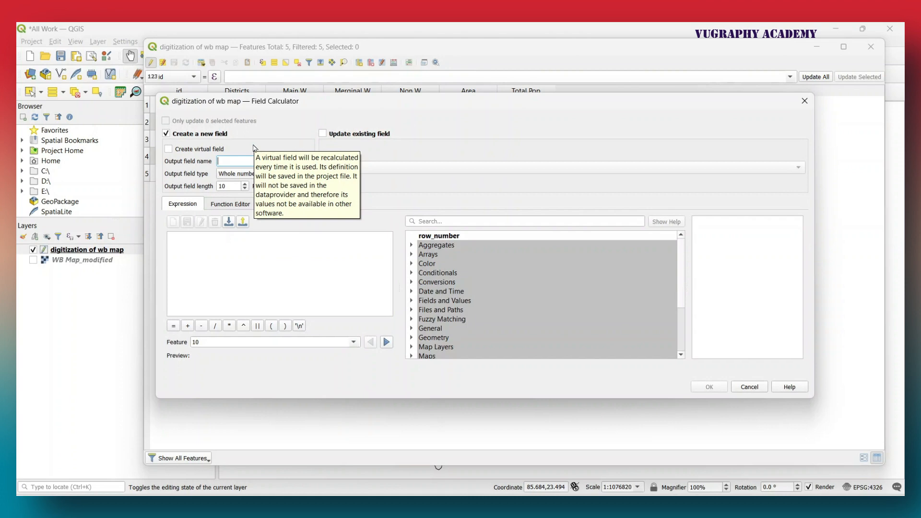
text(Pop Dens)
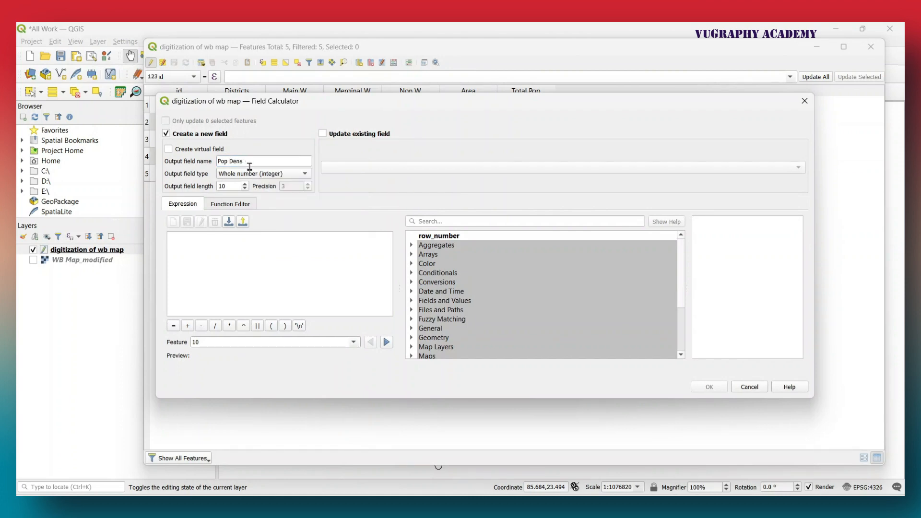
click(288, 177)
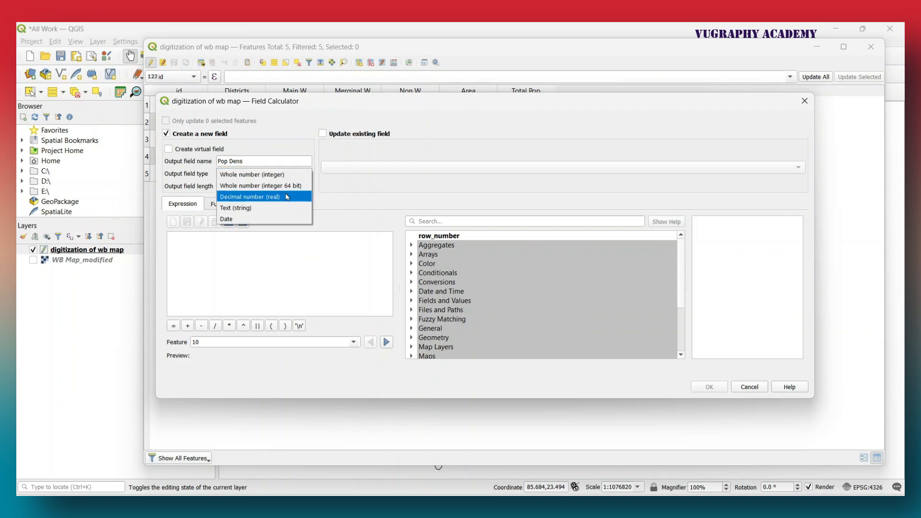
click(287, 197)
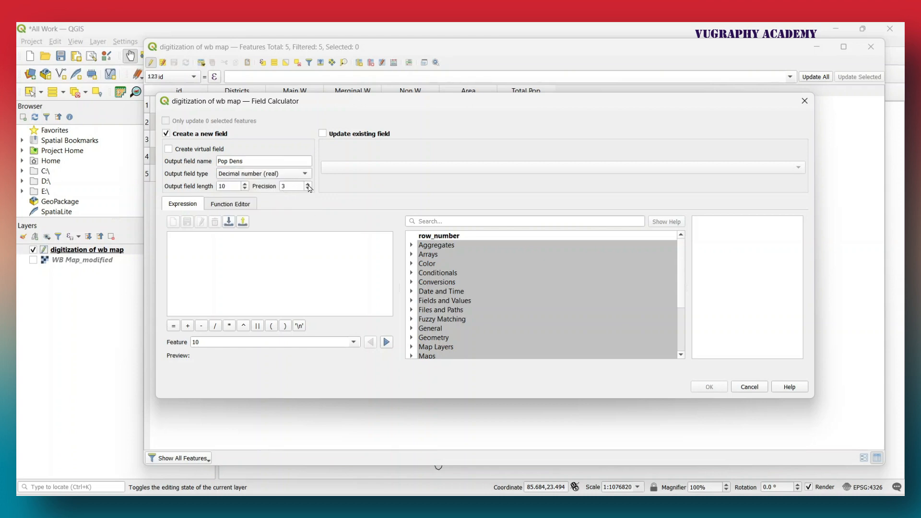
click(309, 190)
- Calculate the Pop Dens field with the expression ( "Total Pop" / "Area" ), then save the layer edits and close the attribute table
scroll(437, 321, down, 1)
click(440, 283)
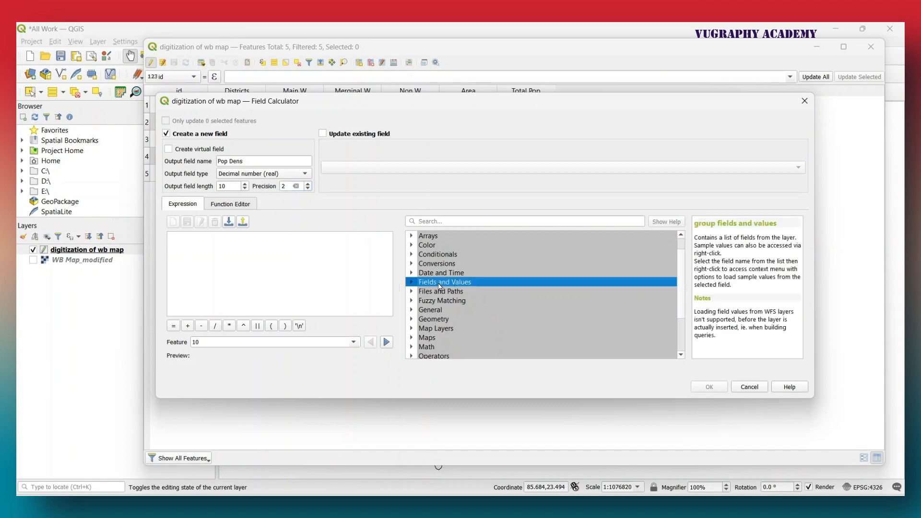
double_click(440, 284)
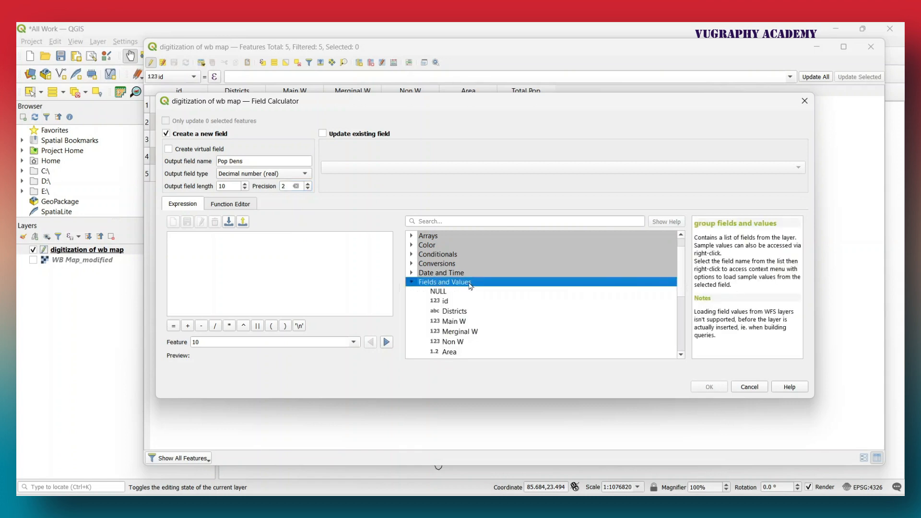
scroll(472, 286, down, 1)
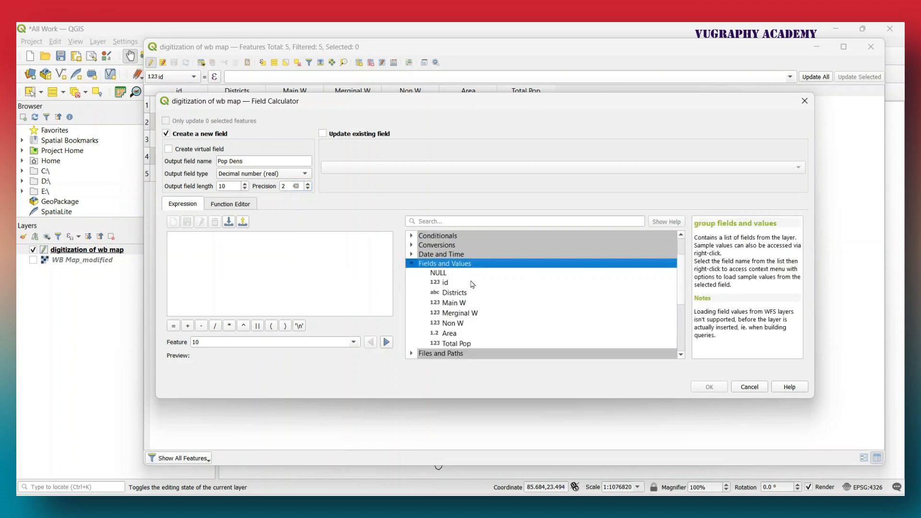
click(272, 326)
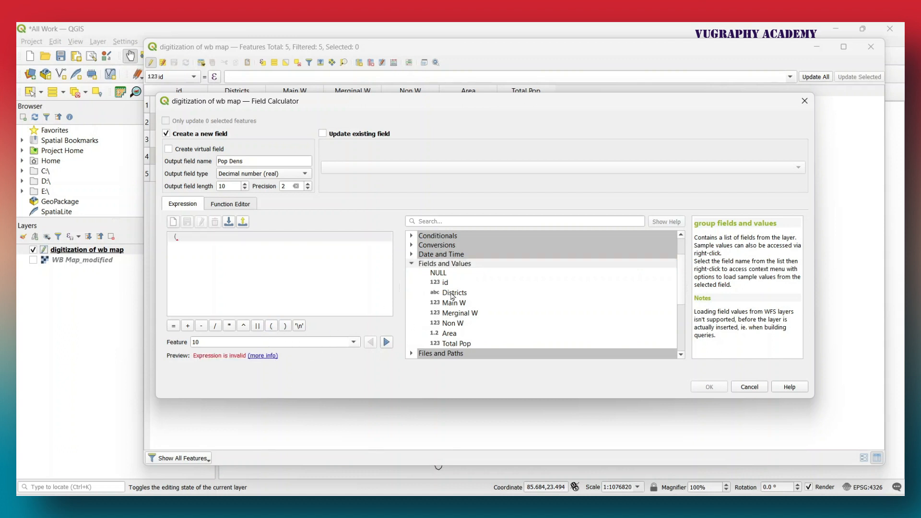
scroll(460, 325, down, 1)
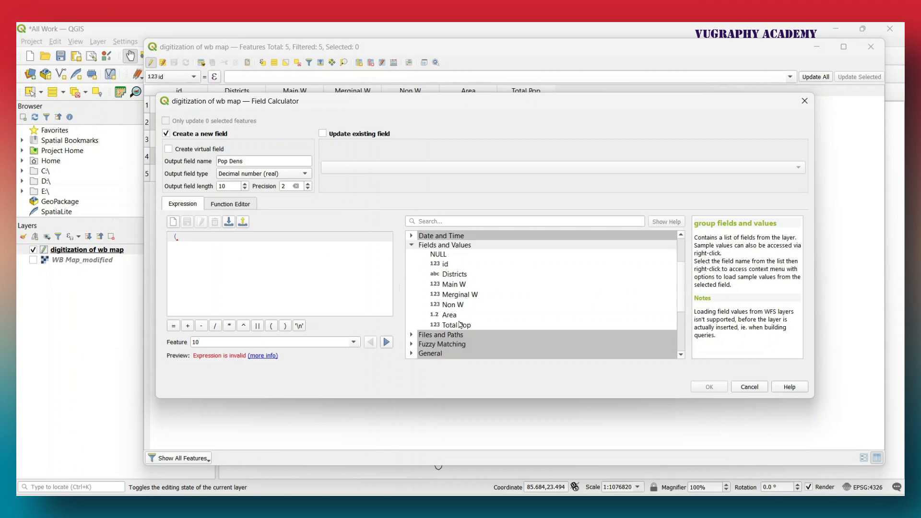
double_click(458, 325)
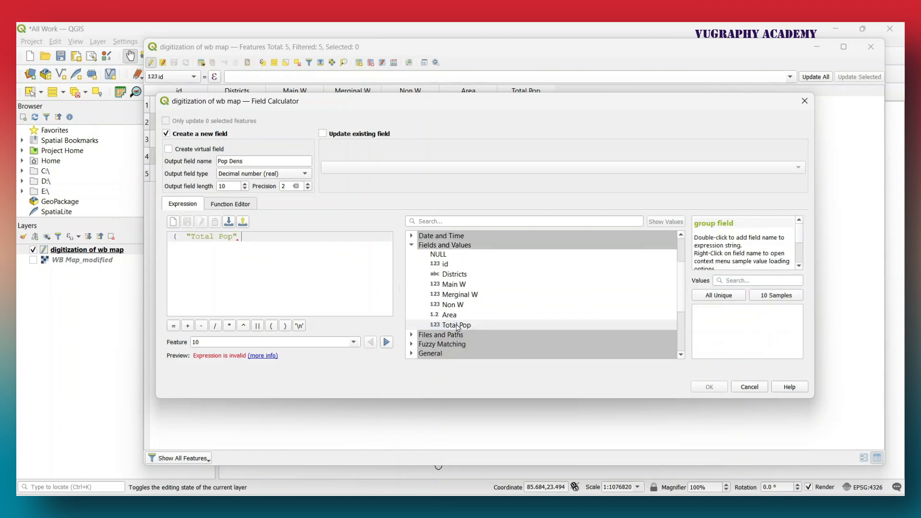
click(216, 326)
click(215, 327)
double_click(449, 315)
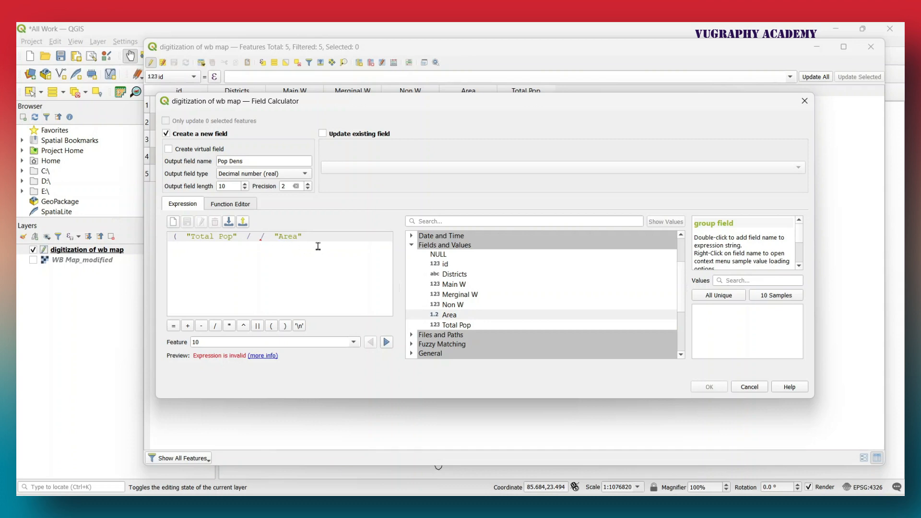
key(BackSpace)
click(285, 326)
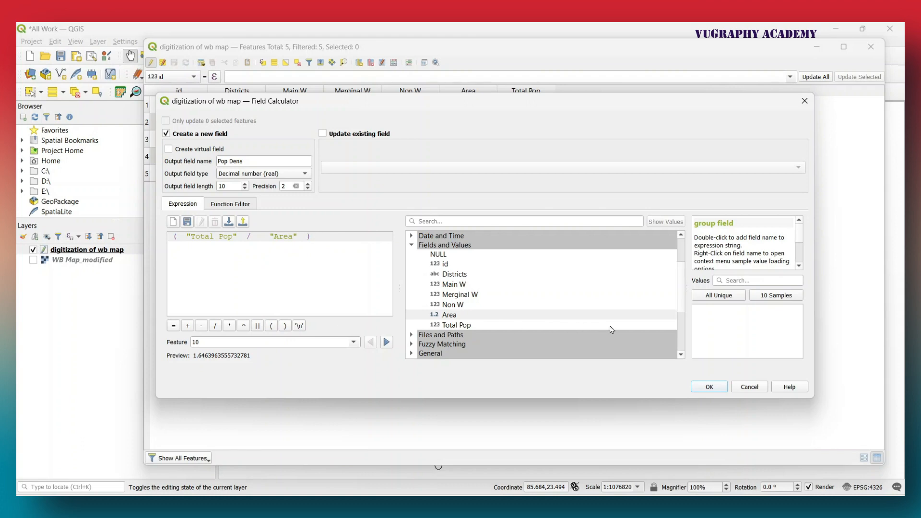
click(710, 387)
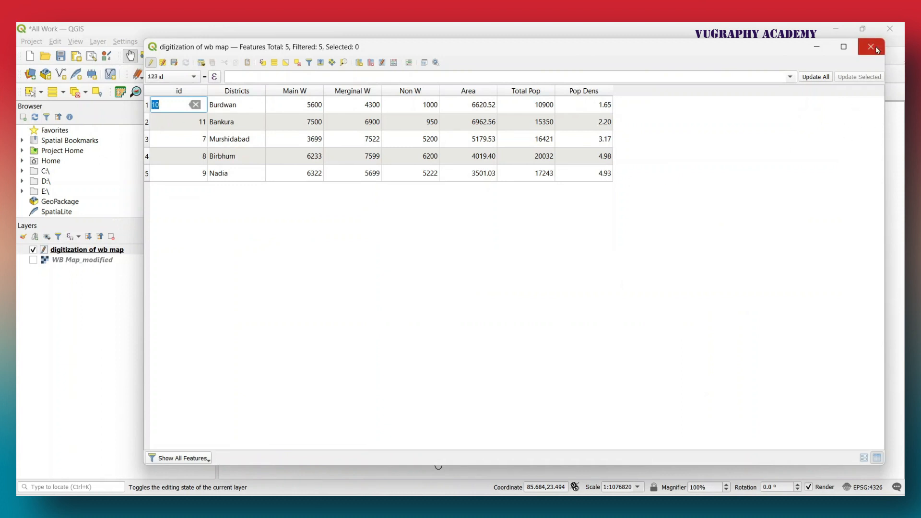
click(174, 63)
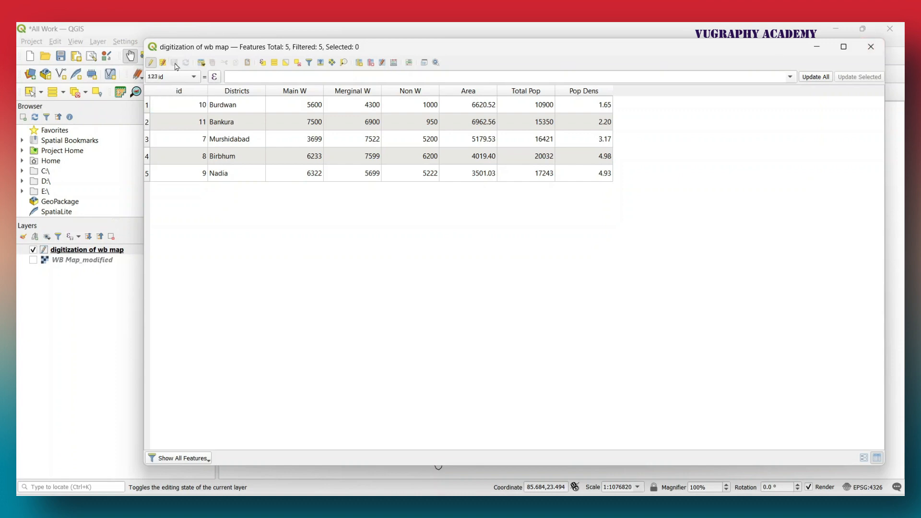
click(876, 50)
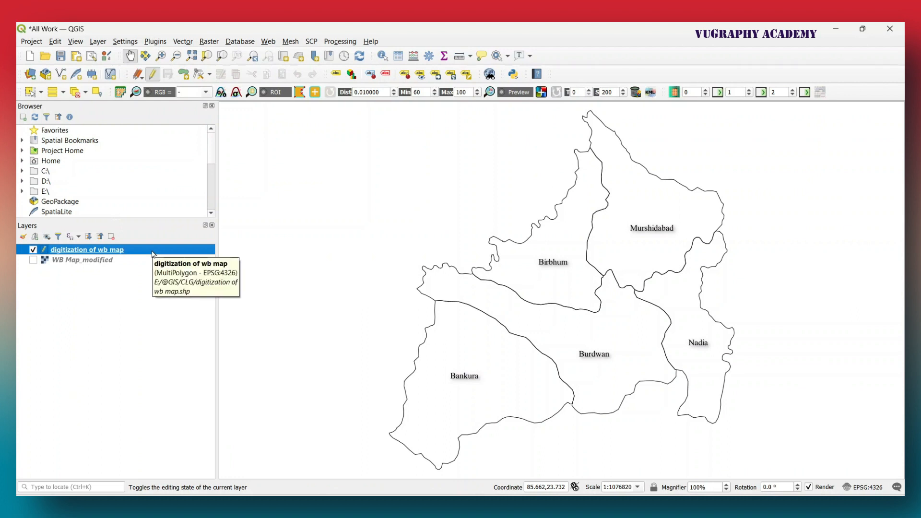
- Change the "digitization of wb map" layer's symbology to Graduated, using Pop Dens as the value
right_click(153, 254)
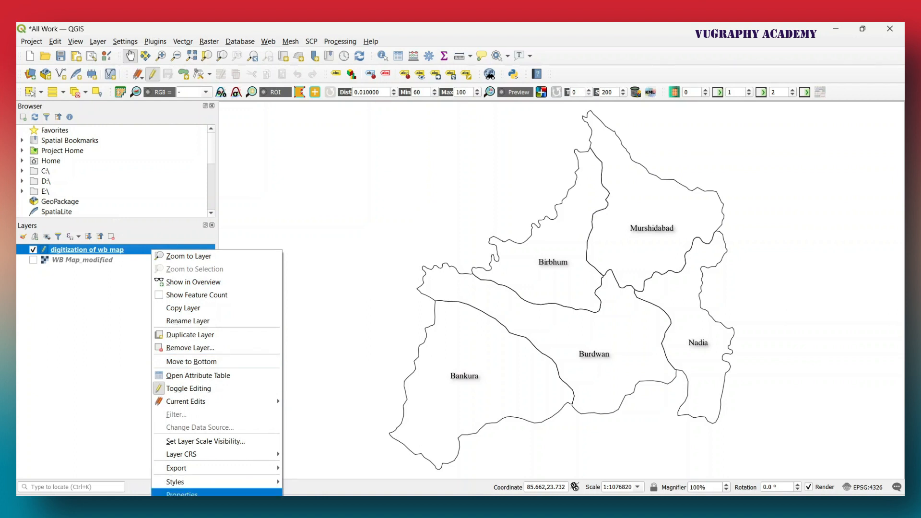
click(183, 494)
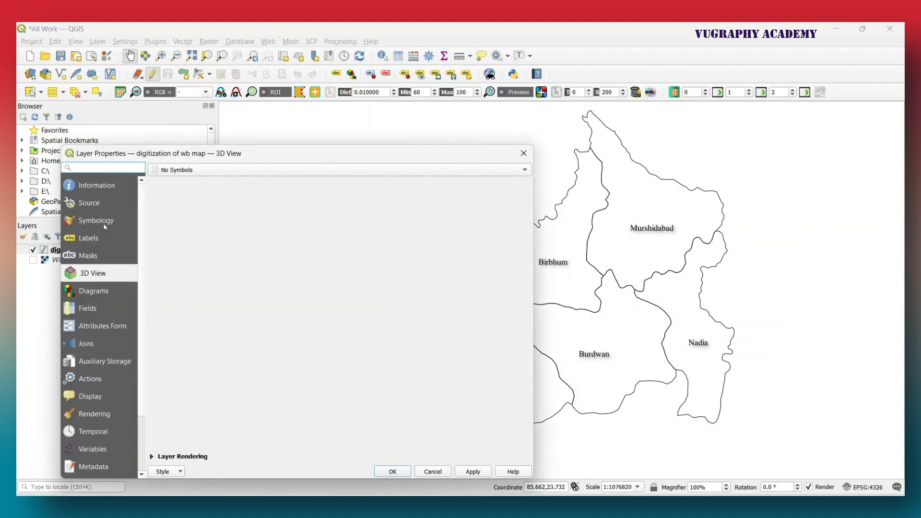
click(102, 220)
click(201, 170)
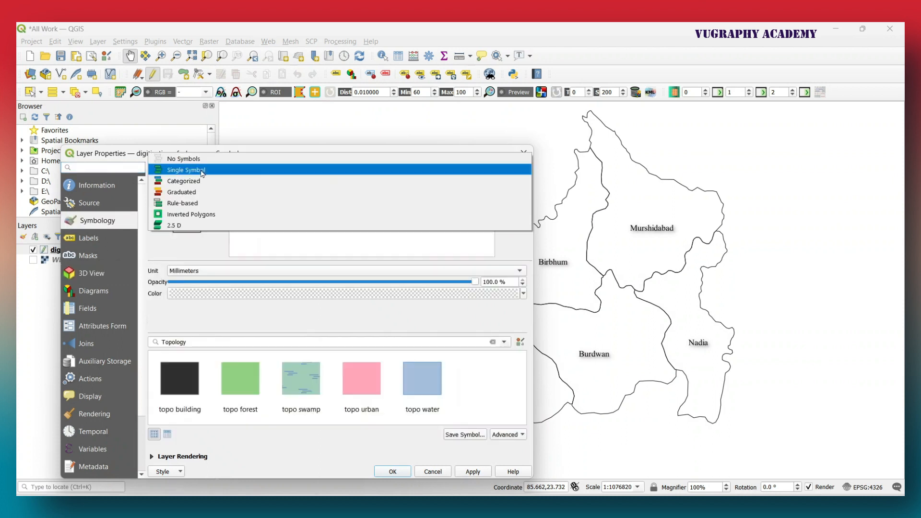
click(189, 194)
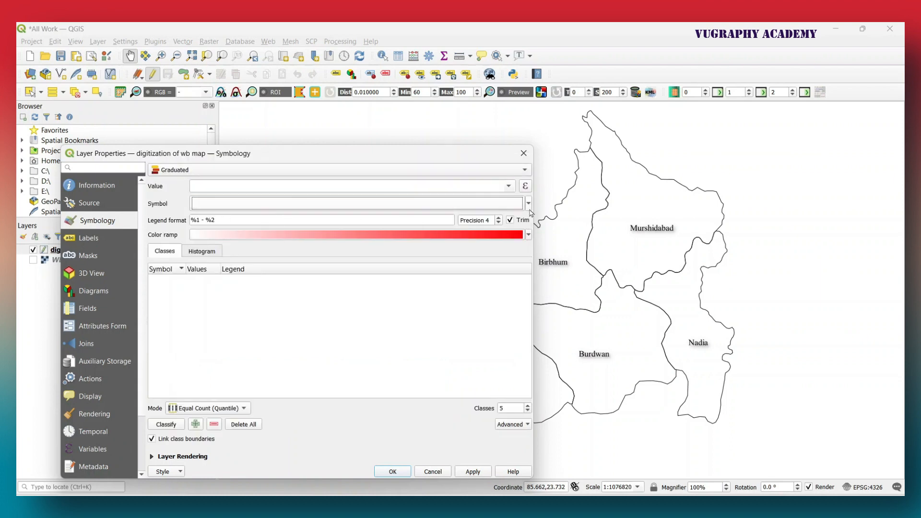
click(510, 186)
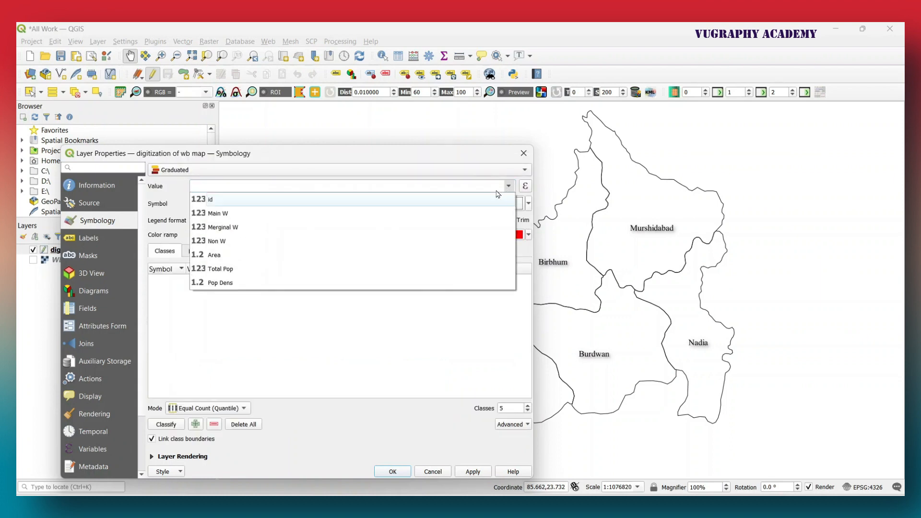
click(303, 286)
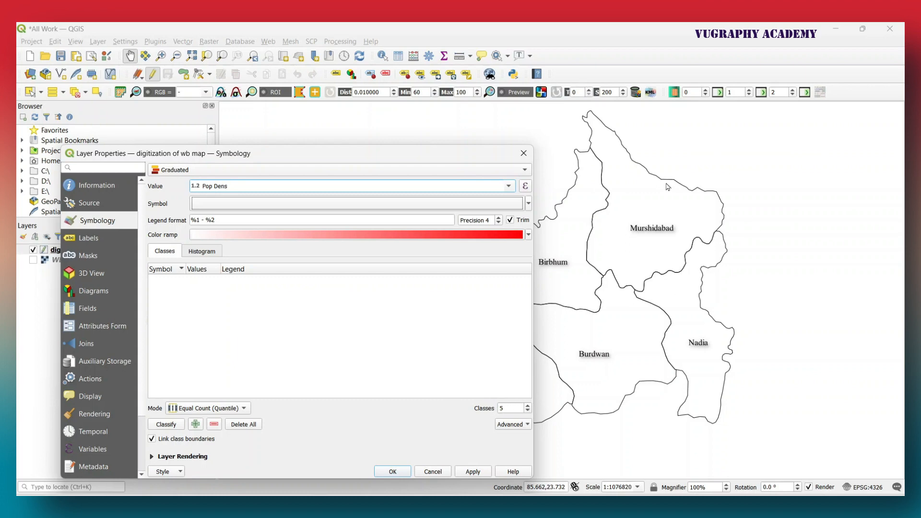
- Classify the Pop Dens values into 3 classes and apply the graduated colours to the district map
click(529, 406)
click(528, 412)
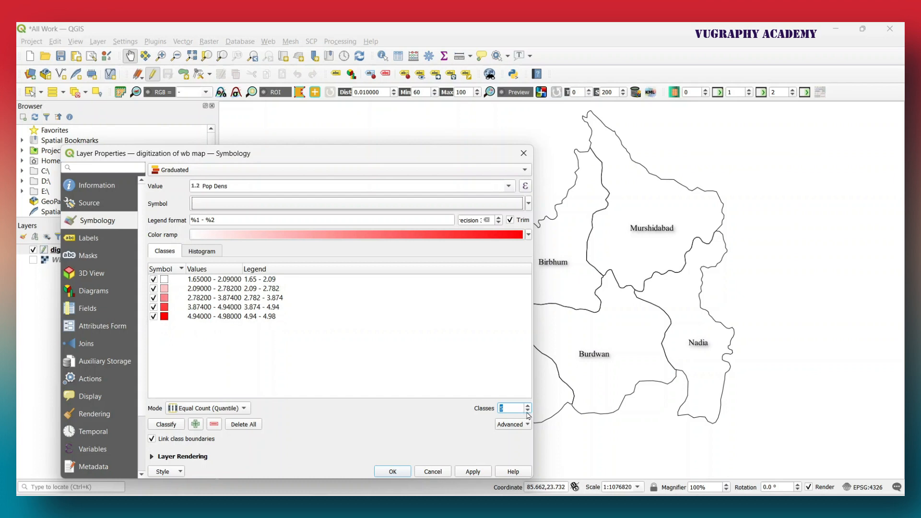
click(528, 411)
click(528, 411)
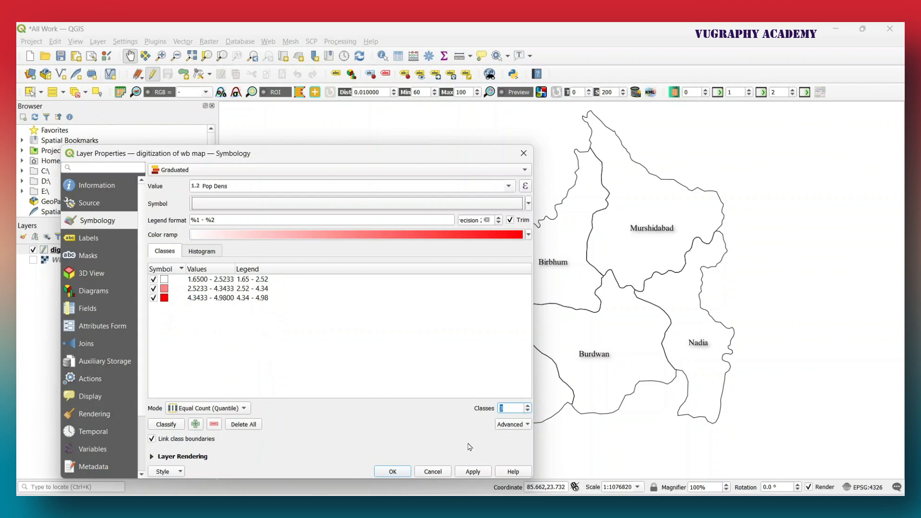
click(474, 473)
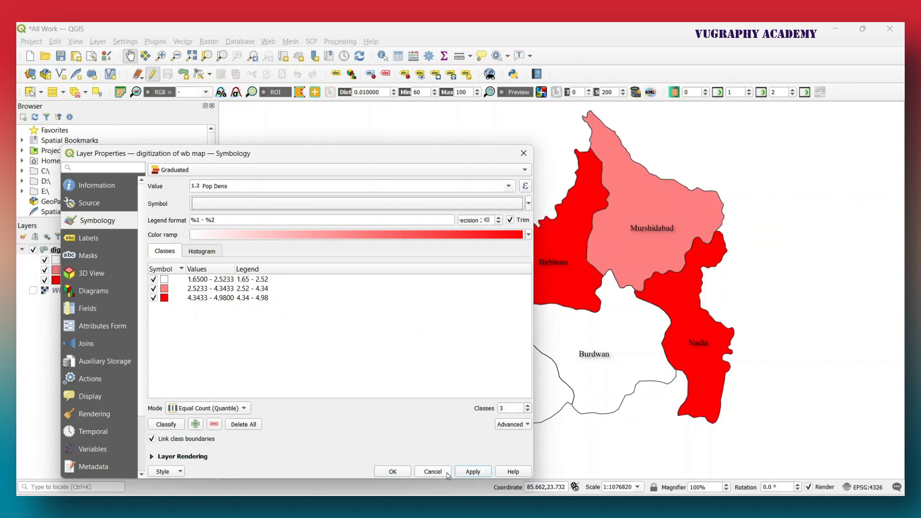
click(392, 472)
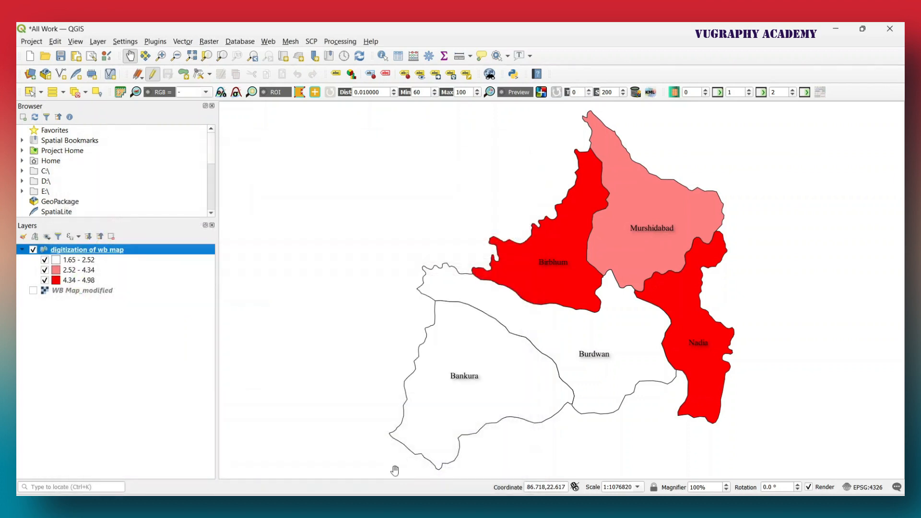